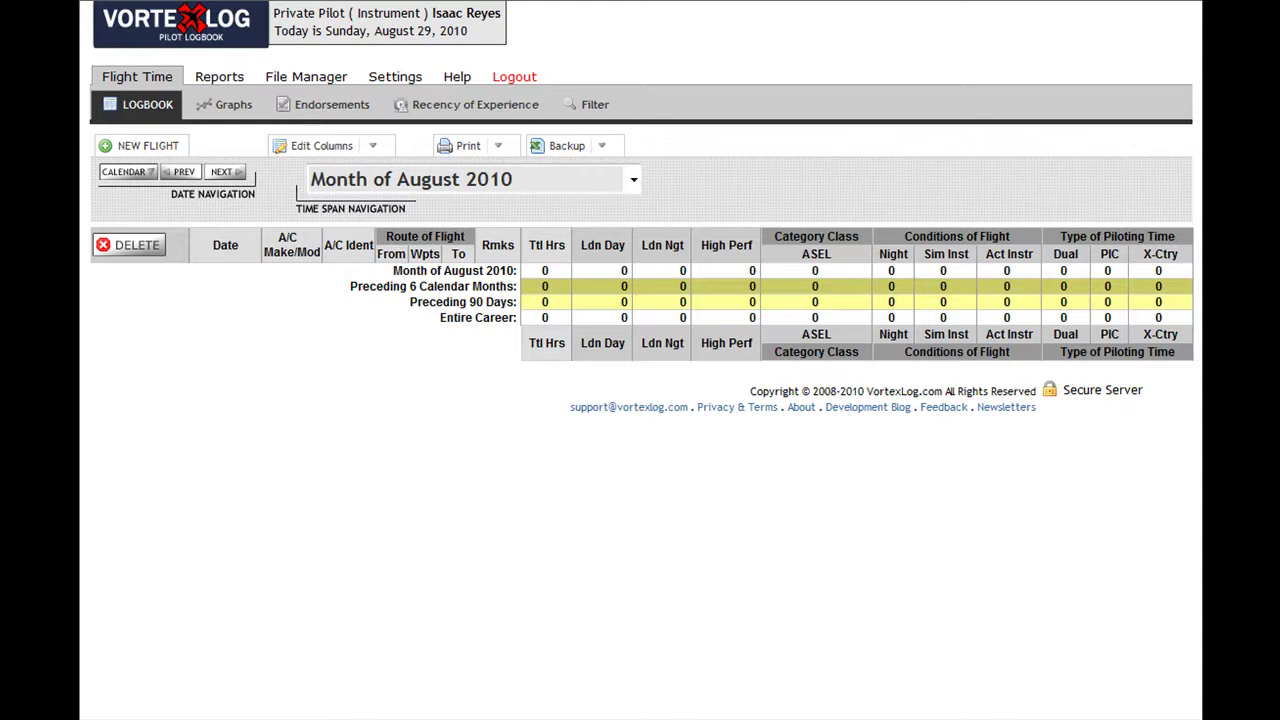
# - Set the Total Hrs flight time offset in the aviation experience settings to 100, save it, and view the logbook totals
pyautogui.click(416, 84)
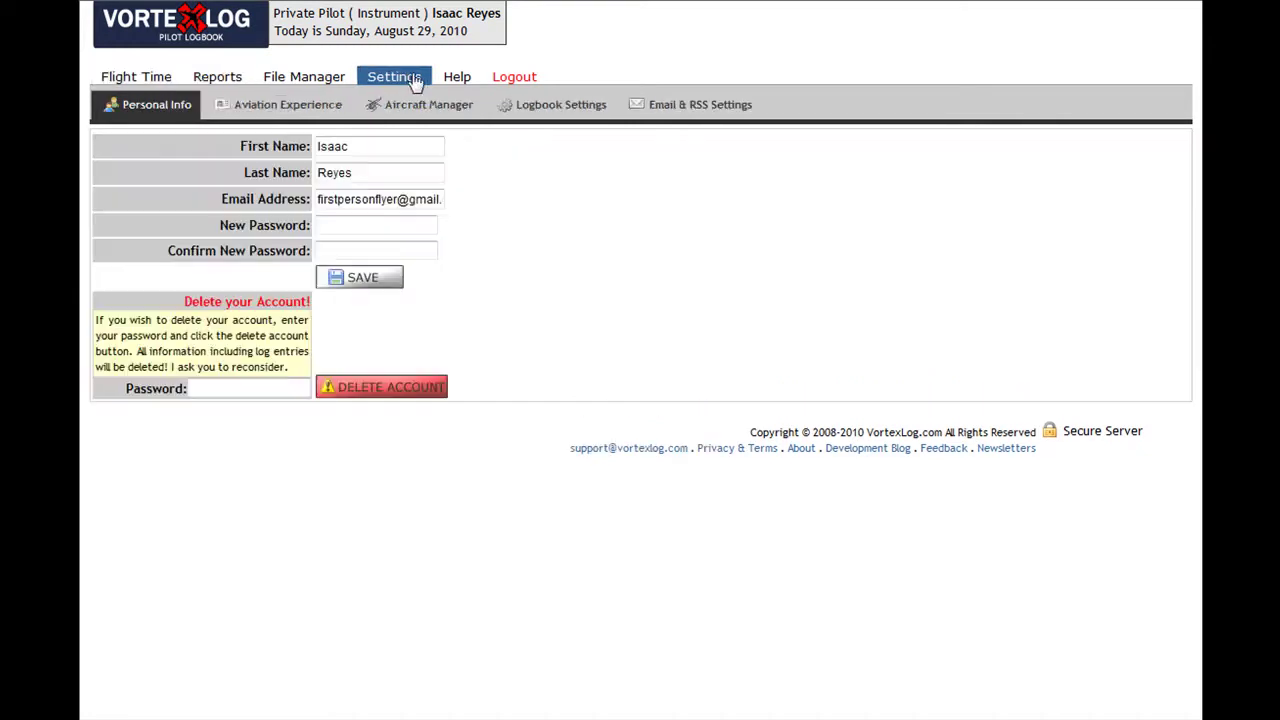
pyautogui.click(316, 114)
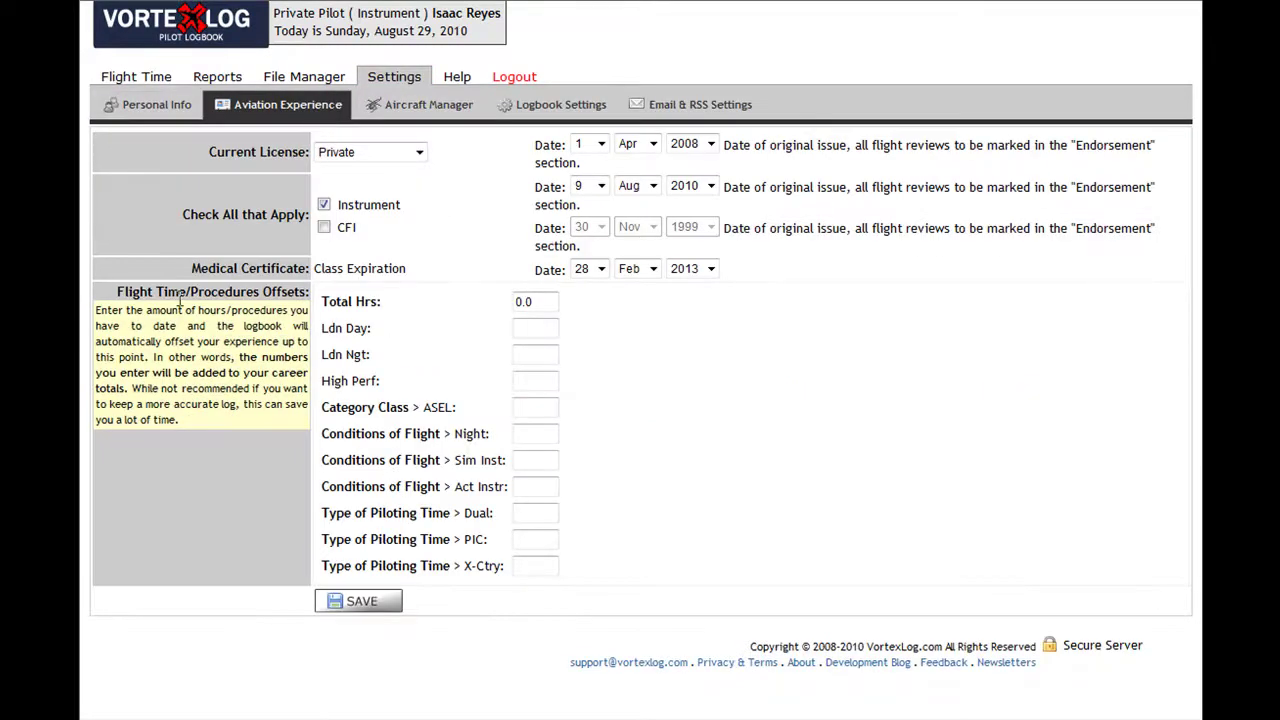
pyautogui.moveTo(117, 291); pyautogui.dragTo(763, 471)
pyautogui.click(591, 350)
pyautogui.moveTo(548, 302); pyautogui.dragTo(505, 310)
pyautogui.write('100')
pyautogui.click(383, 604)
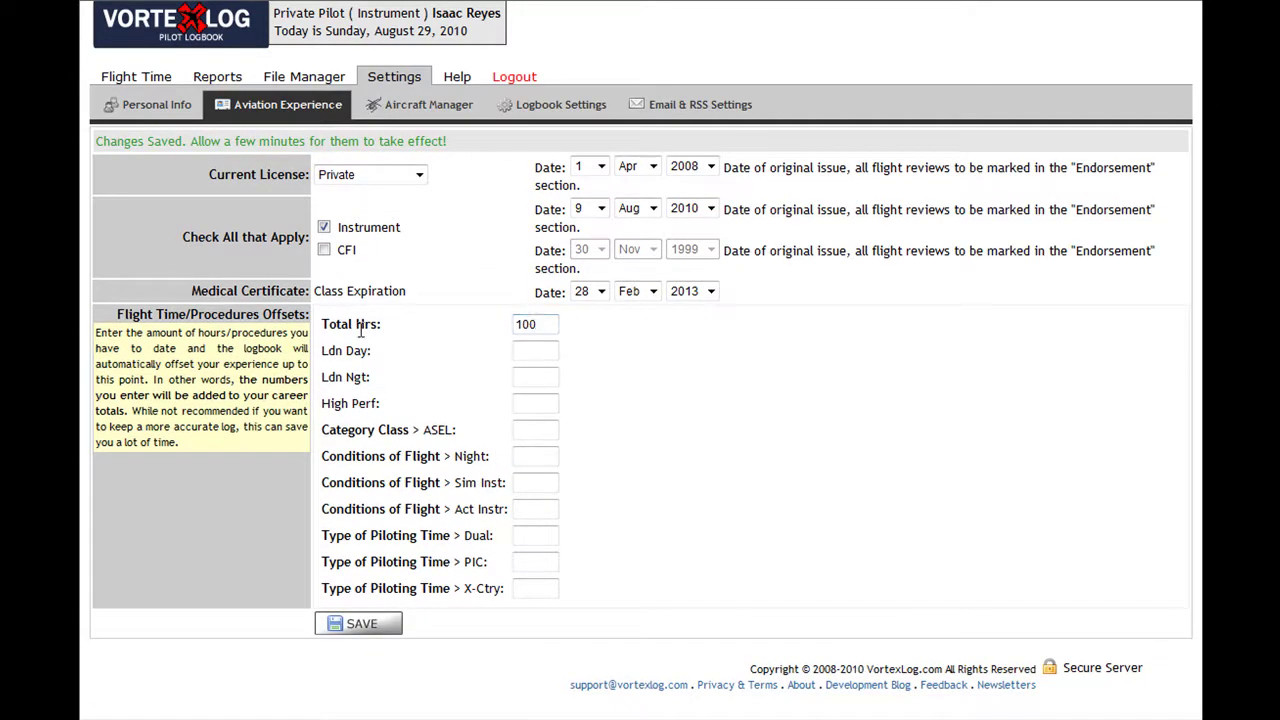
pyautogui.click(177, 86)
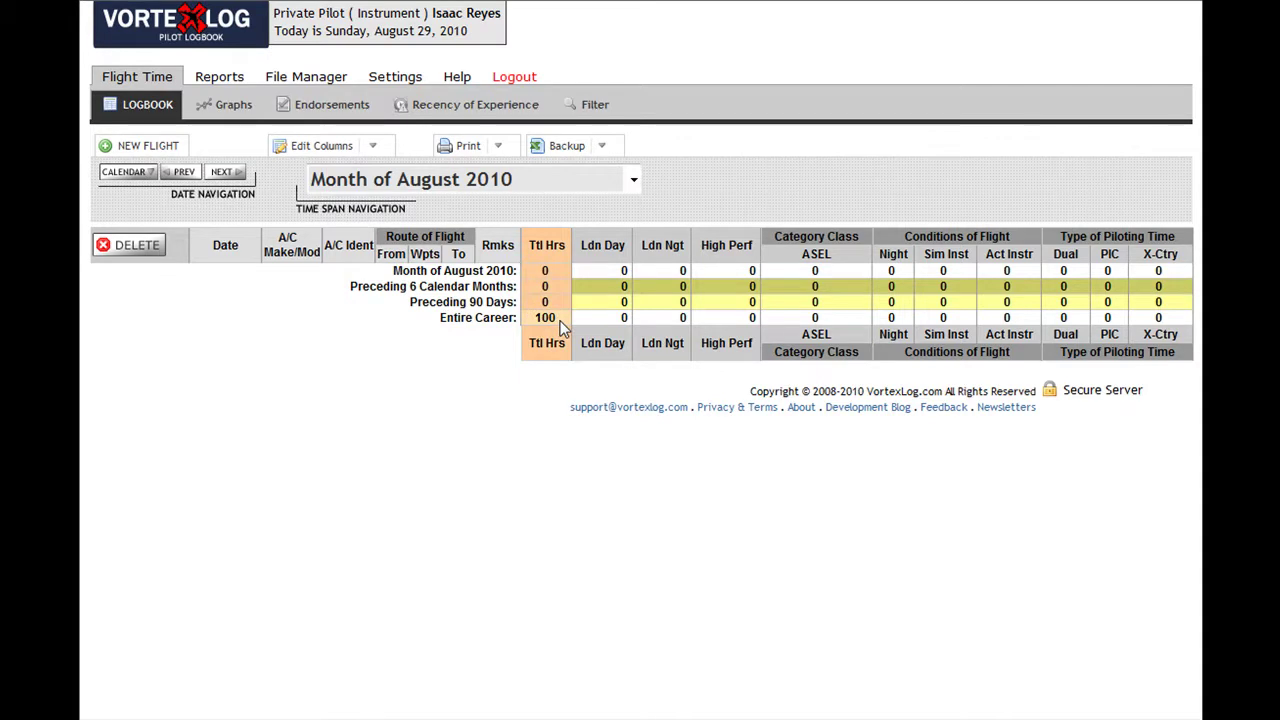
# - Set the Total Hrs flight time offset in the aviation experience settings to 0 and save the change
pyautogui.click(409, 82)
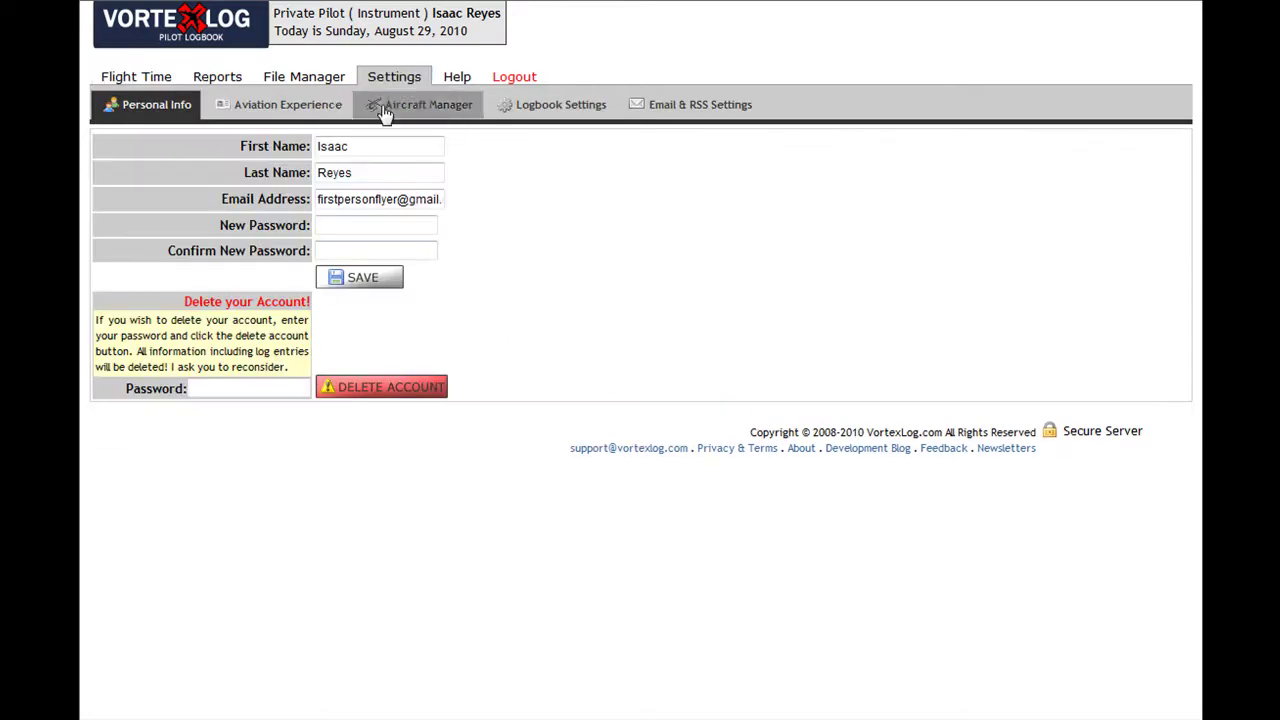
pyautogui.click(258, 110)
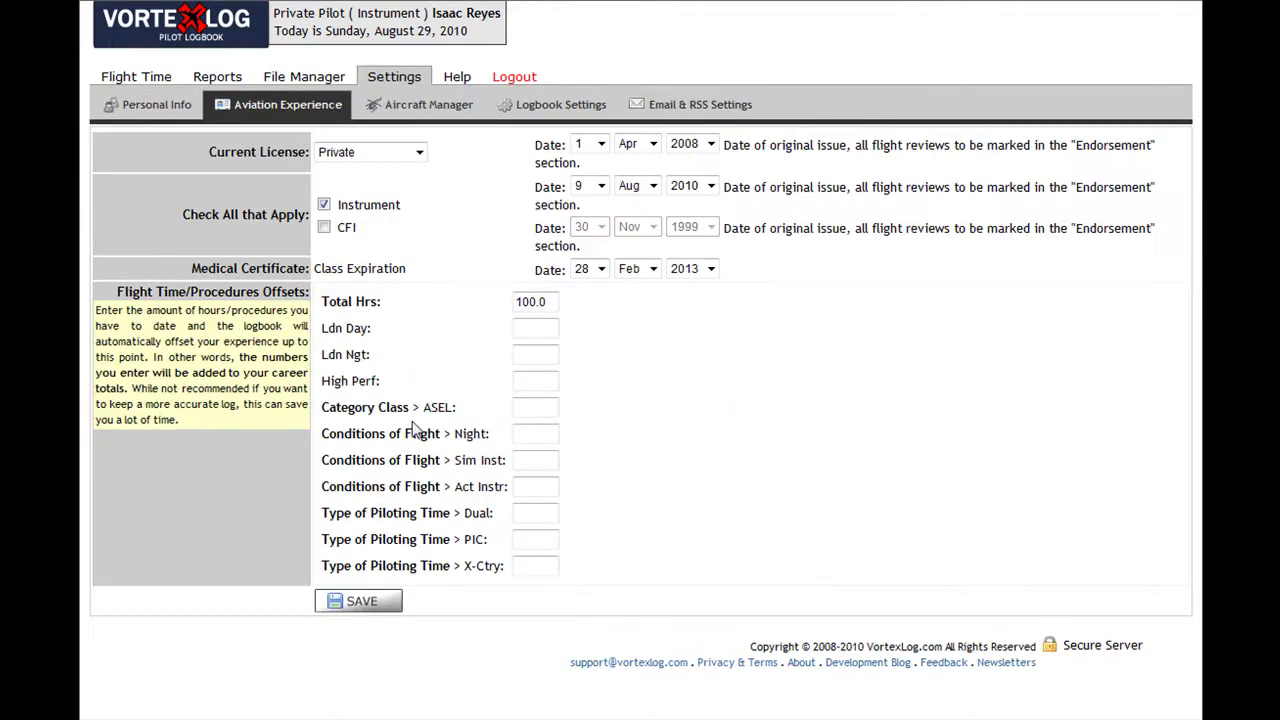
pyautogui.moveTo(540, 301); pyautogui.dragTo(486, 301)
pyautogui.write('0')
pyautogui.click(397, 601)
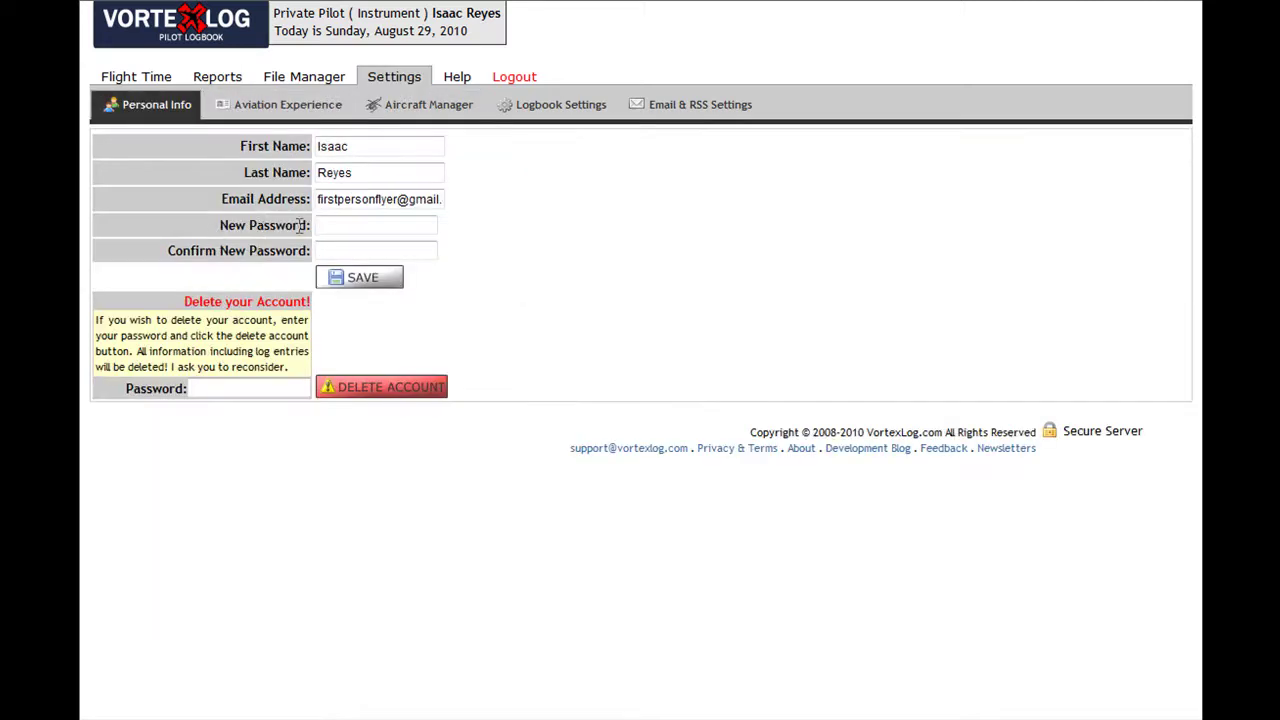
# - Enter and confirm a new account password in the personal info settings, and save it
pyautogui.click(331, 223)
pyautogui.write('••••••••')
pyautogui.press('Tab')
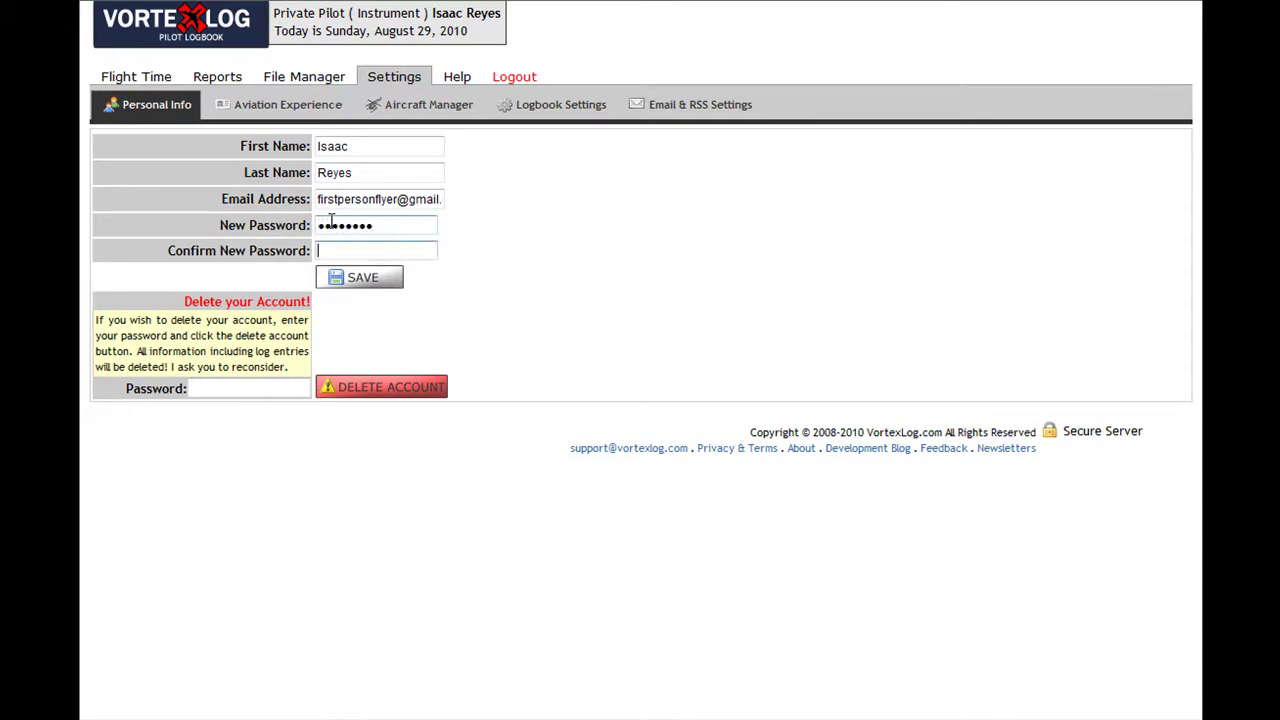
pyautogui.write('••••••••')
pyautogui.click(363, 280)
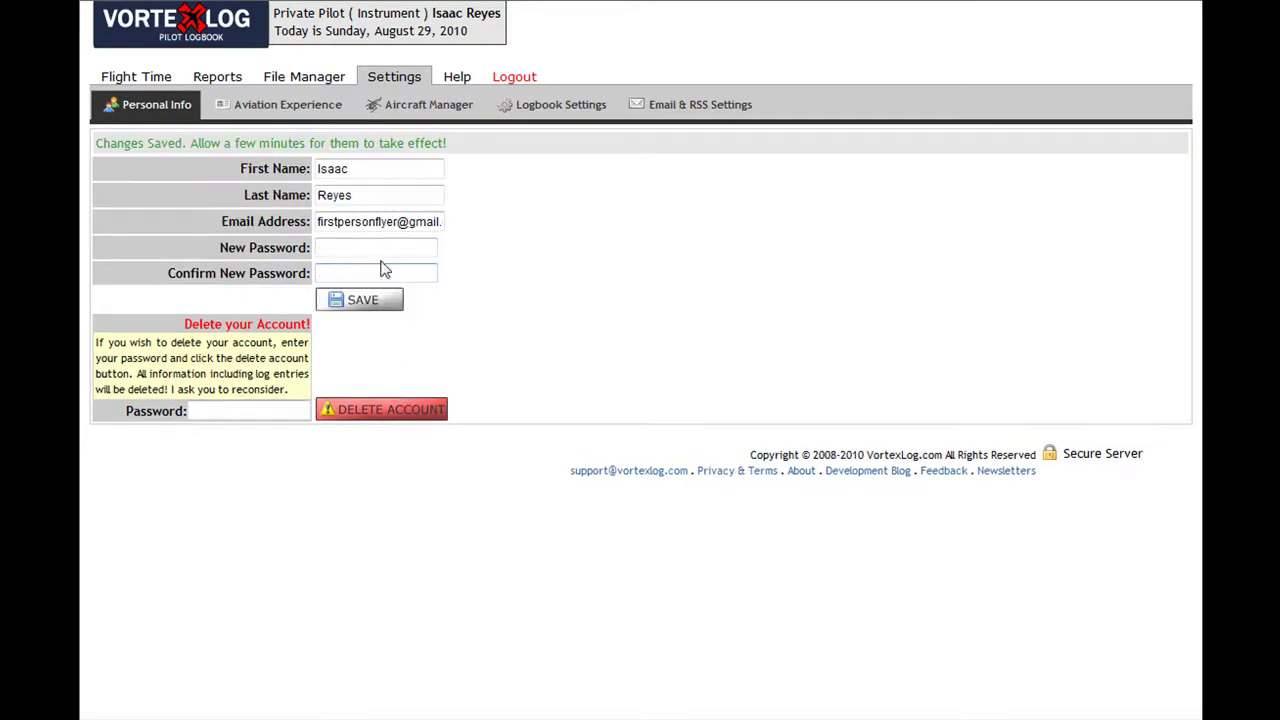
# - Add a new header column to the flight logbook and rename it Cost
pyautogui.click(136, 77)
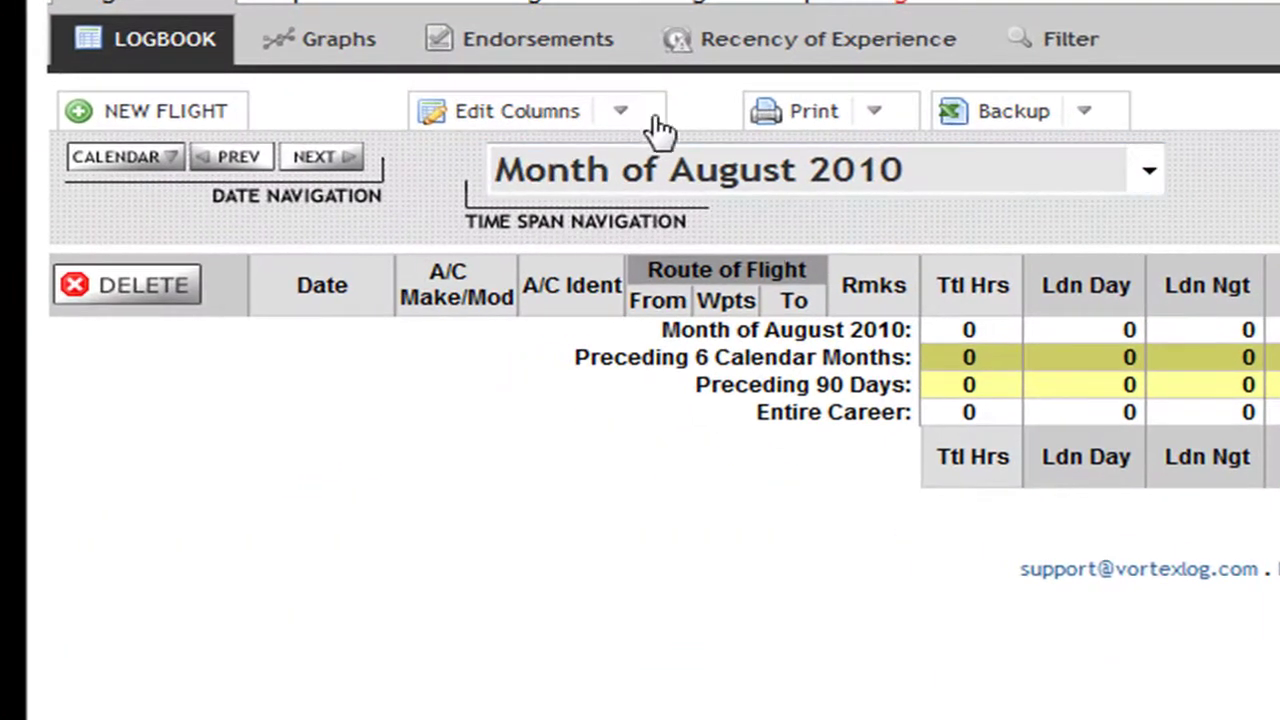
pyautogui.click(638, 118)
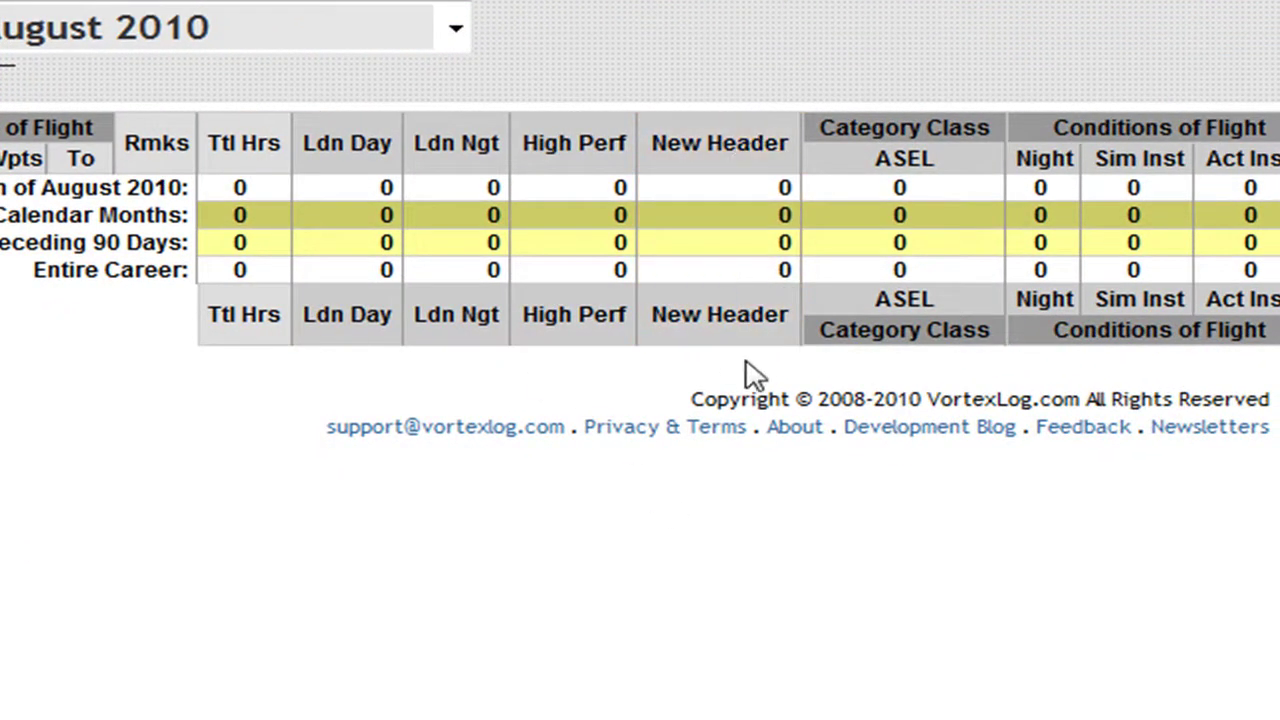
pyautogui.click(744, 143)
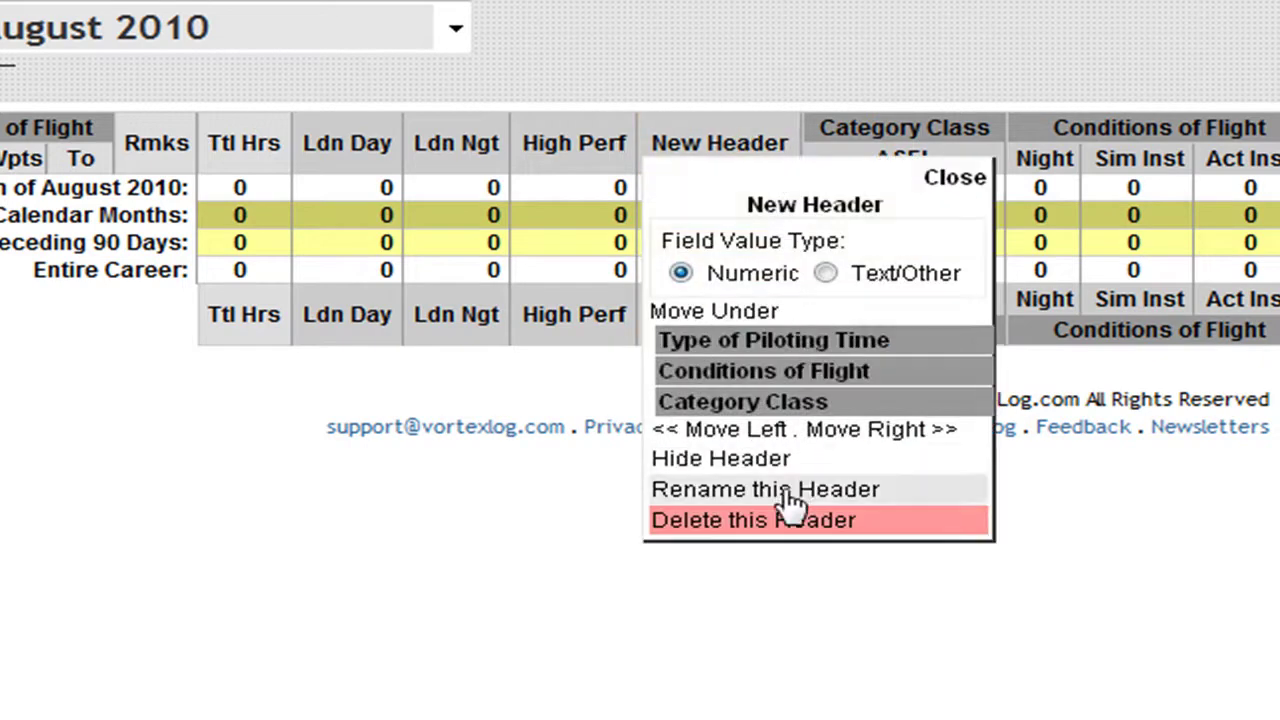
pyautogui.click(795, 492)
pyautogui.moveTo(769, 143); pyautogui.dragTo(432, 150)
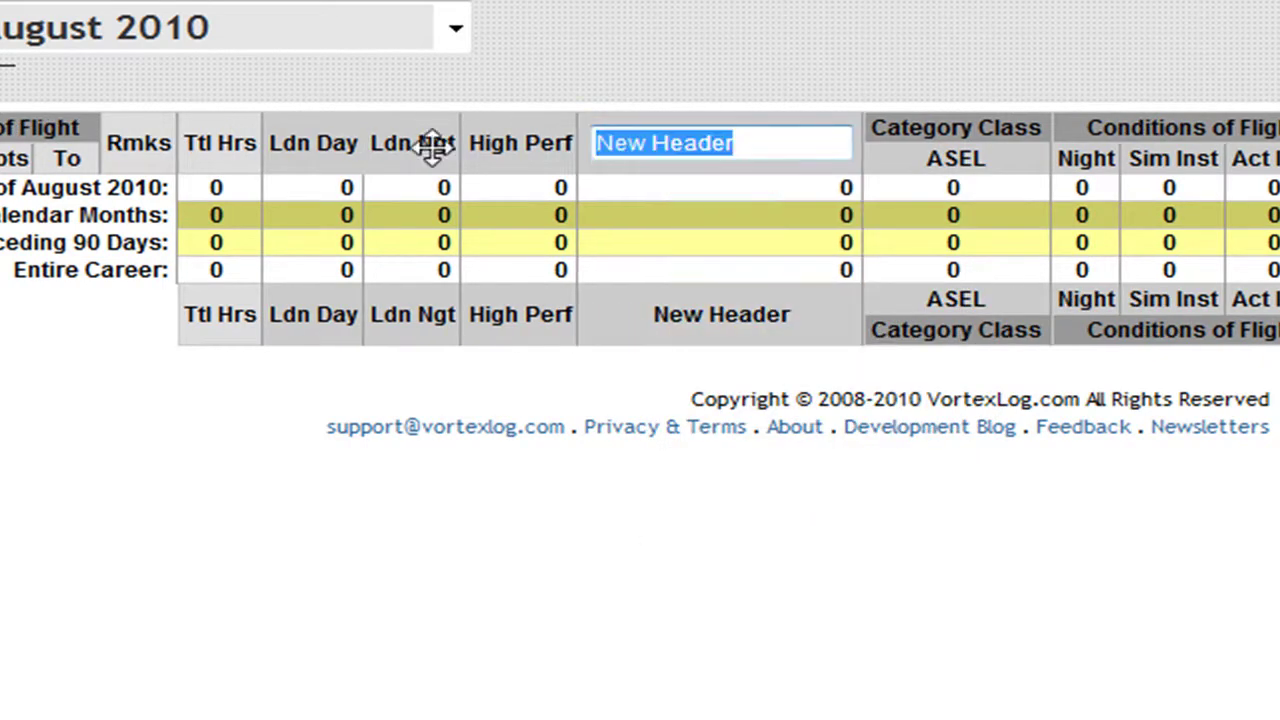
pyautogui.write('Cost')
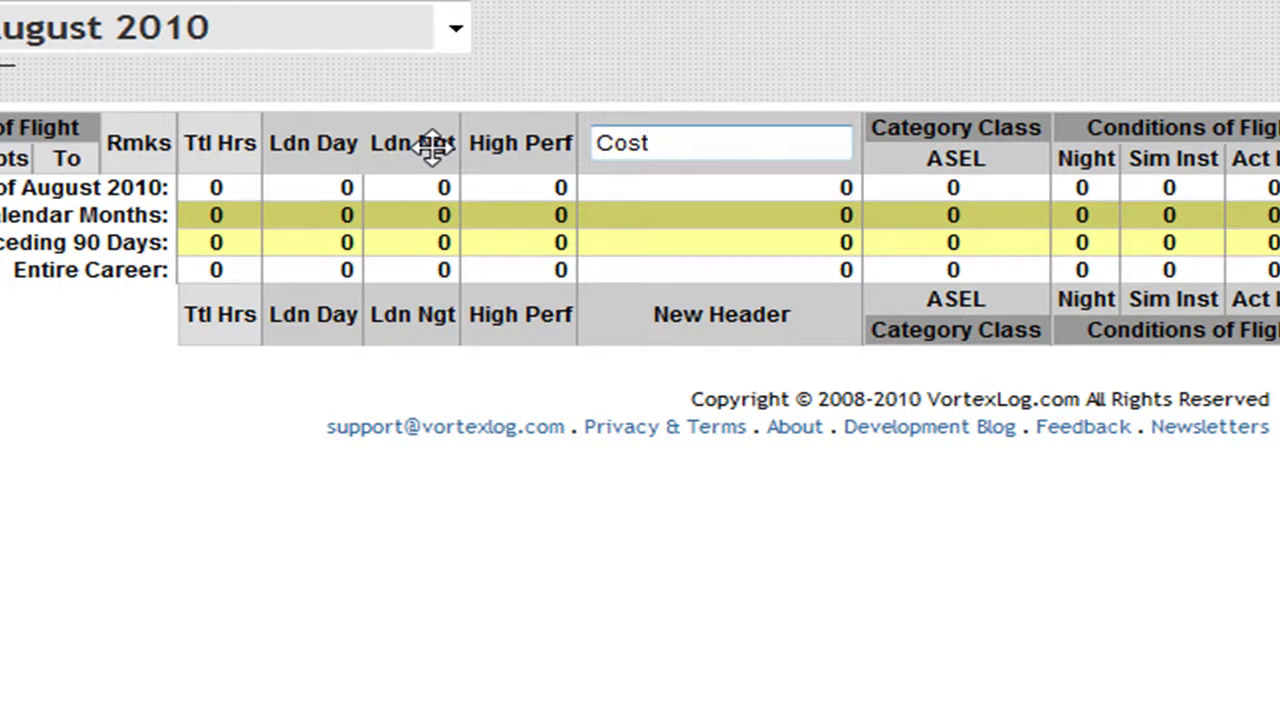
pyautogui.press('Return')
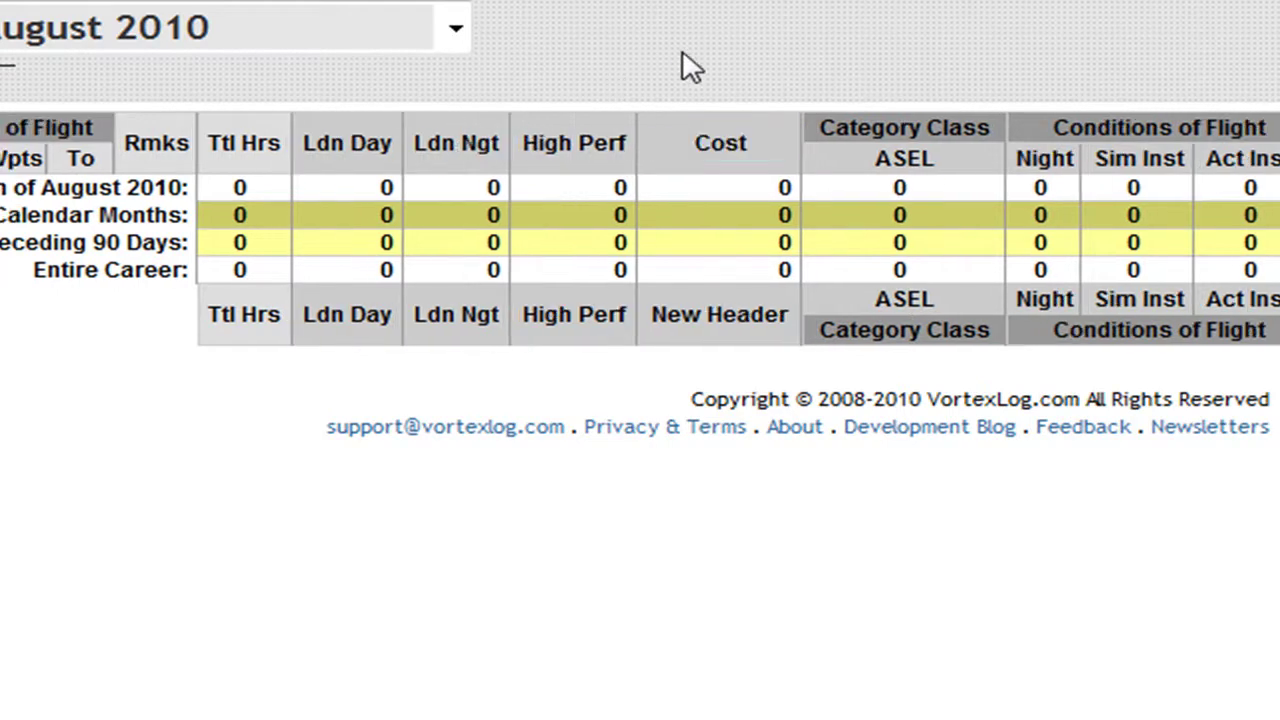
pyautogui.click(707, 145)
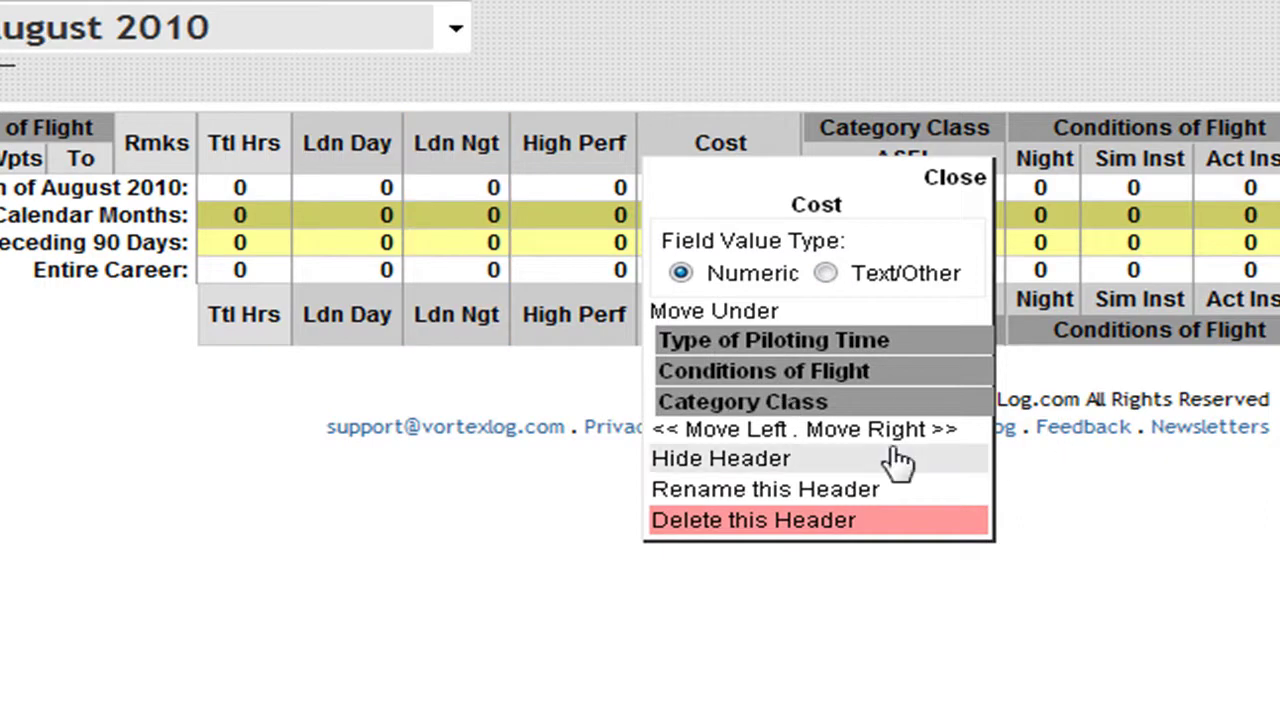
pyautogui.click(954, 180)
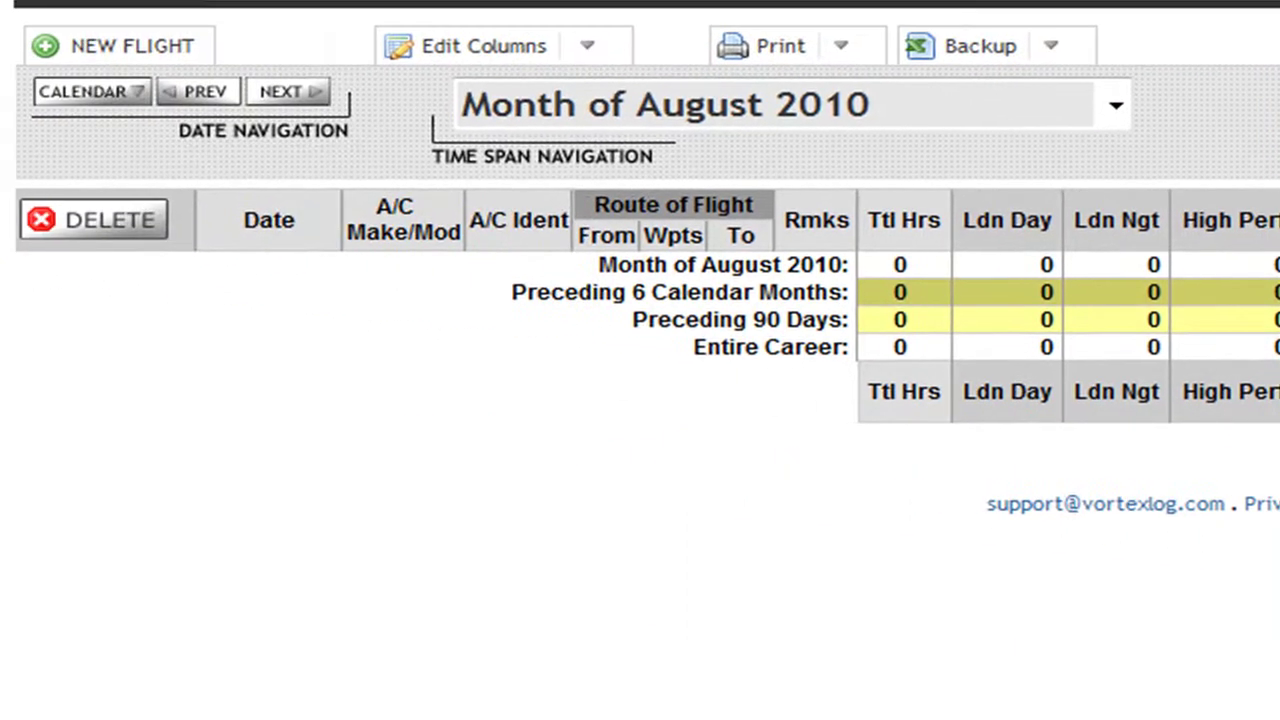
# - Start a new flight entry and set its date to 11/08/2003
pyautogui.click(100, 45)
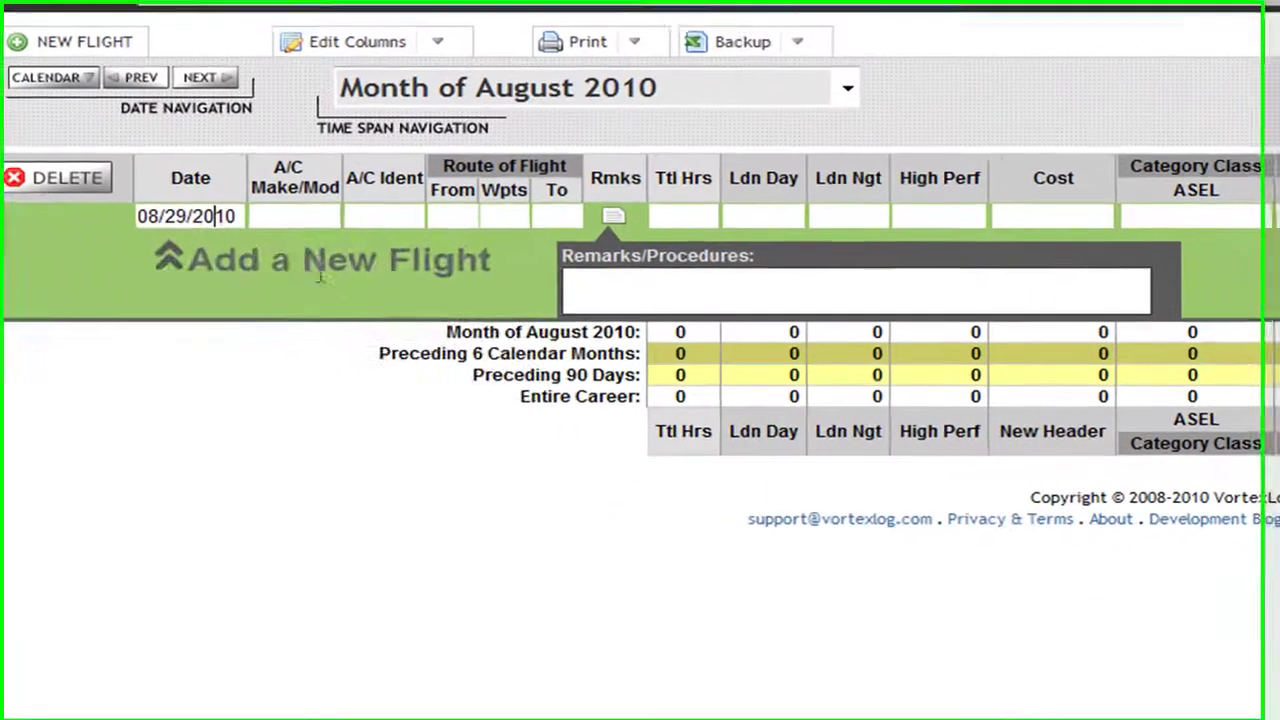
pyautogui.click(228, 272)
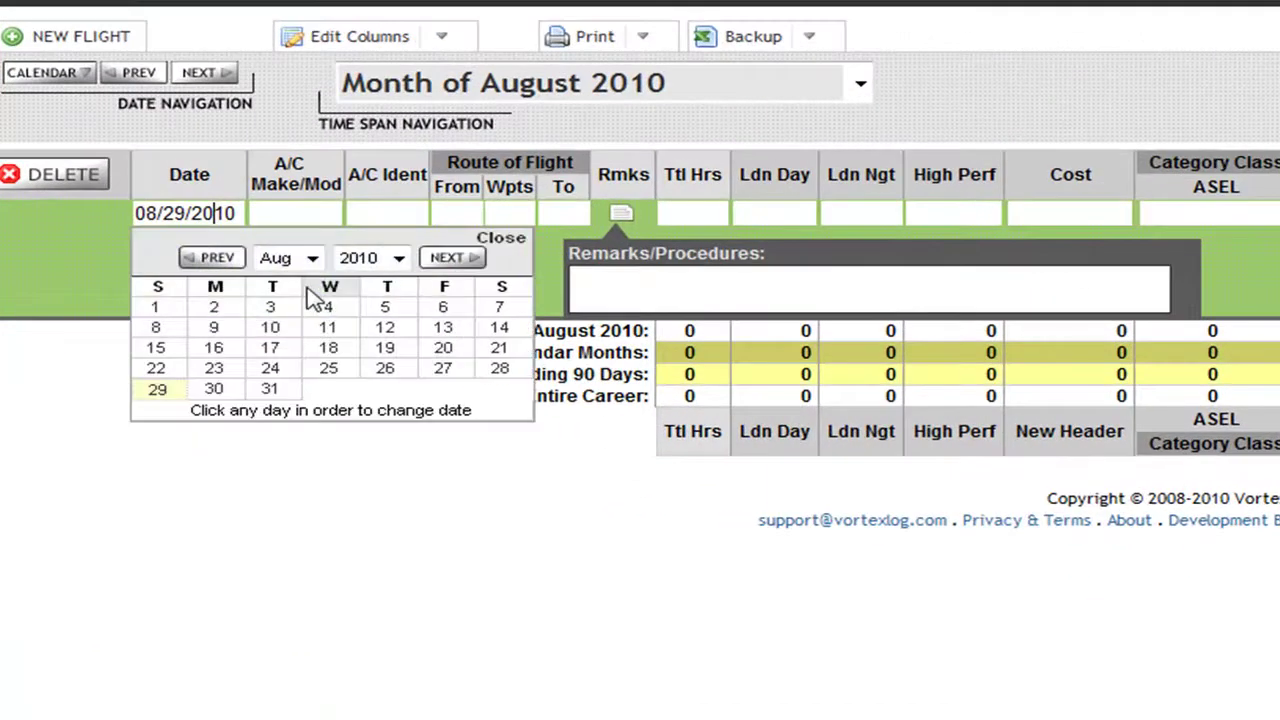
pyautogui.click(289, 309)
pyautogui.click(276, 473)
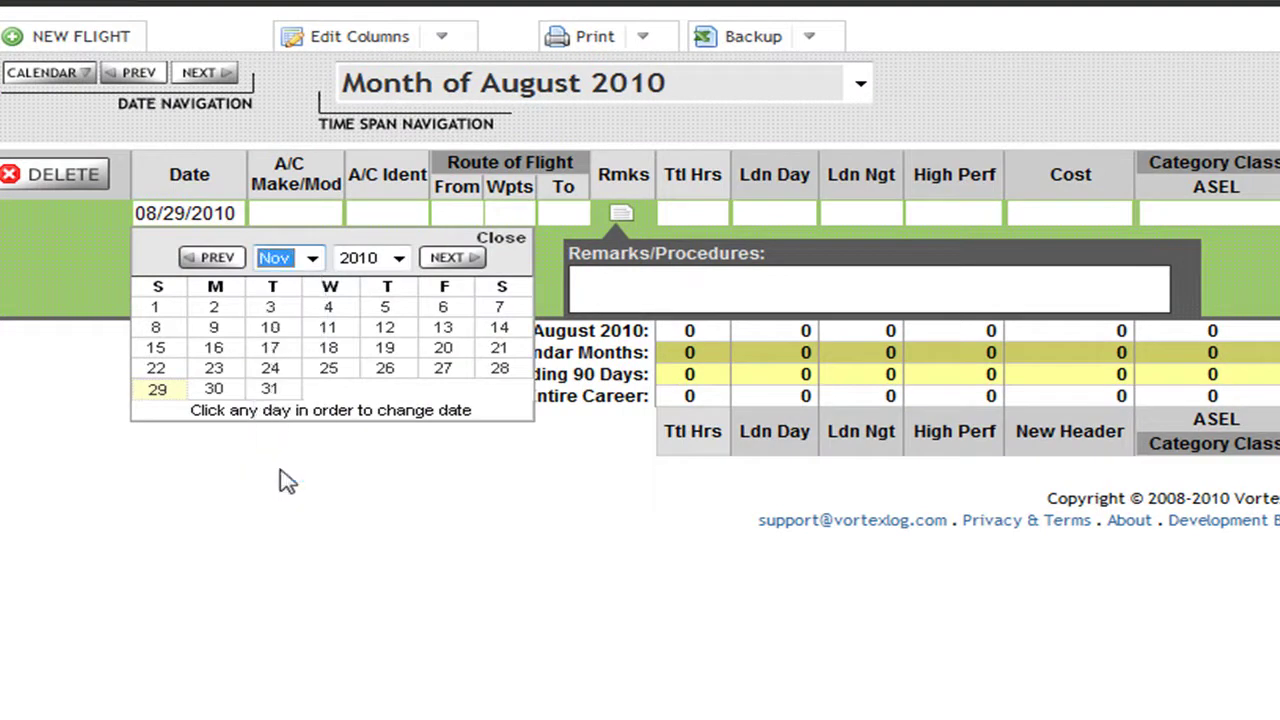
pyautogui.click(396, 258)
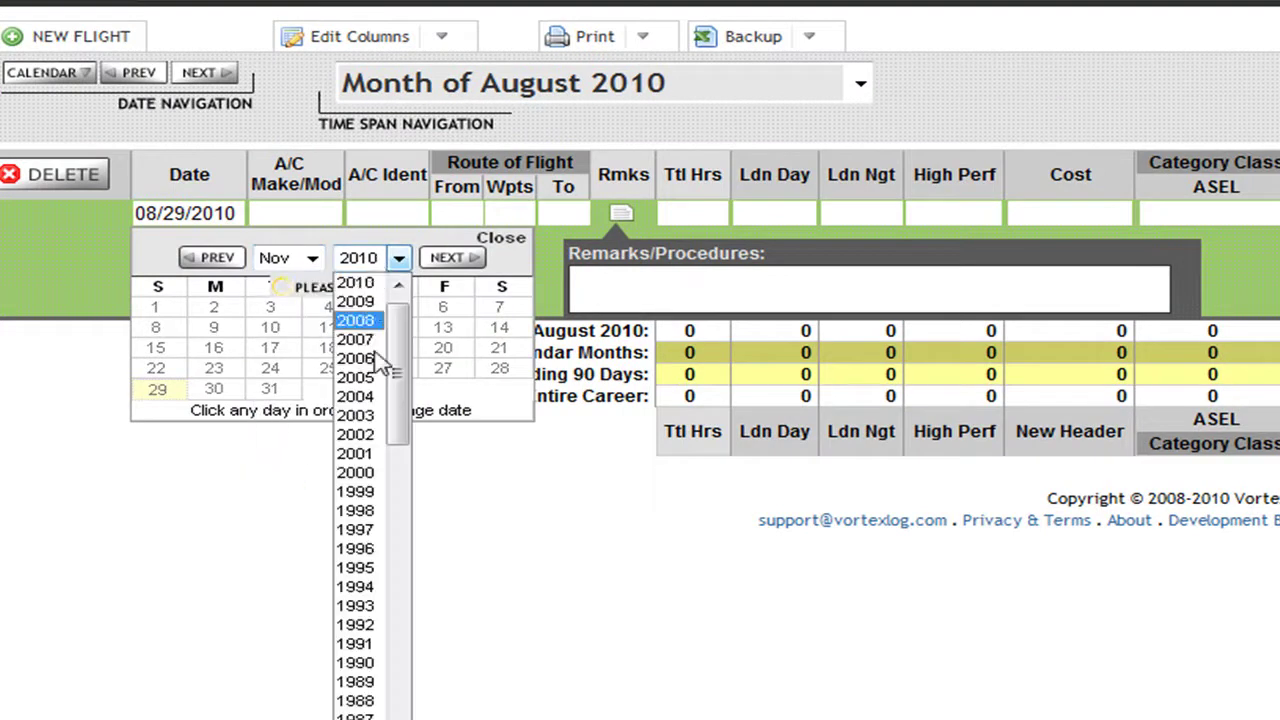
pyautogui.click(396, 258)
pyautogui.click(358, 415)
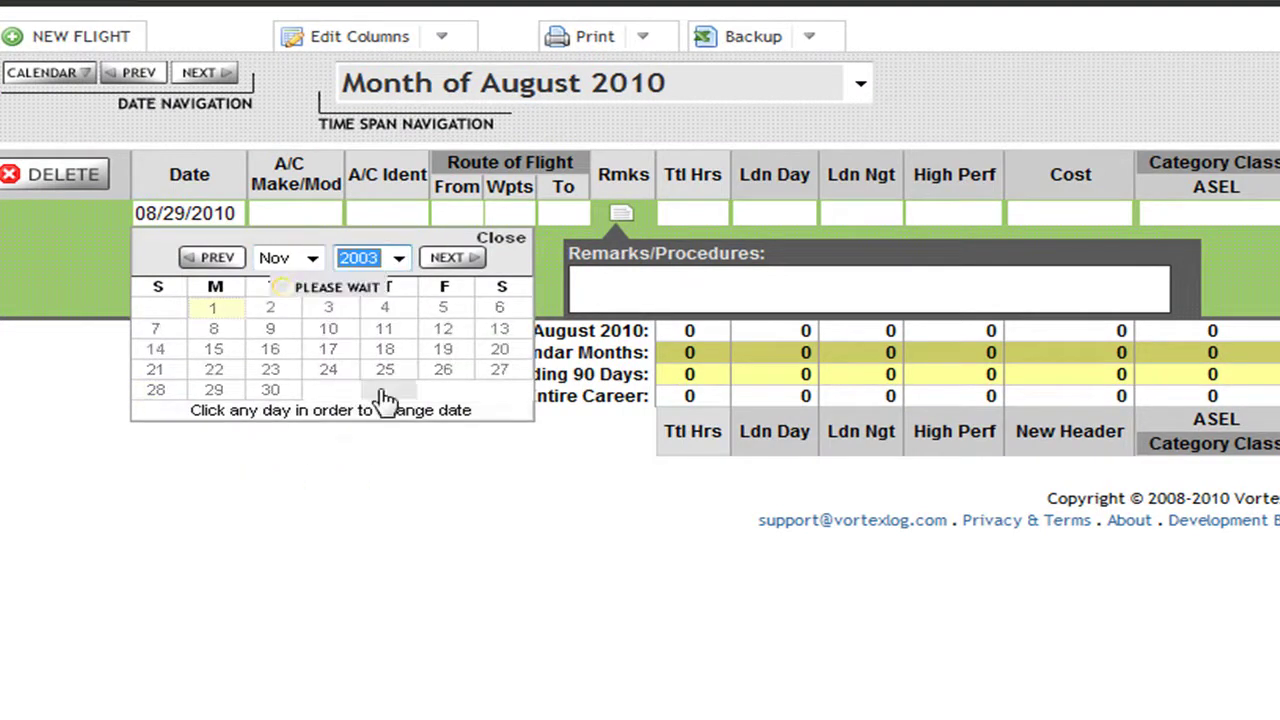
pyautogui.click(500, 331)
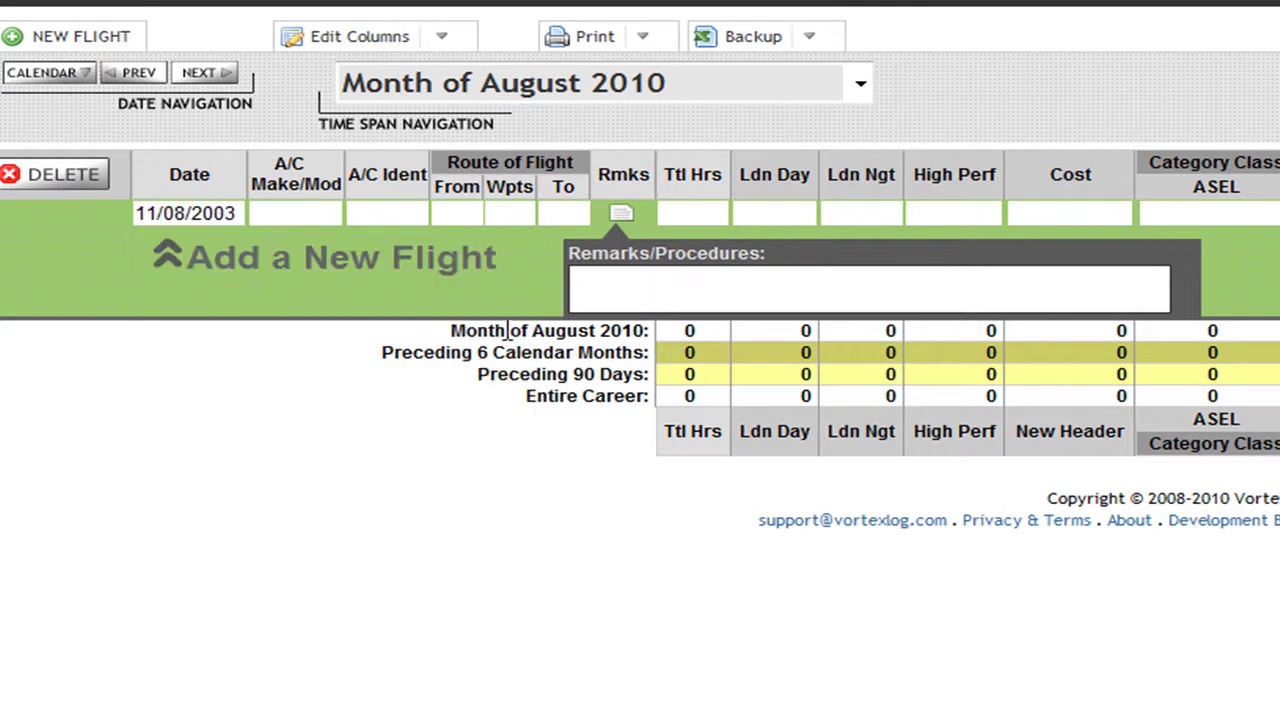
# - Enter aircraft C172R with ident 9897F and a route from KCRQ to KCRQ for the new flight
pyautogui.click(311, 220)
pyautogui.write('C172R')
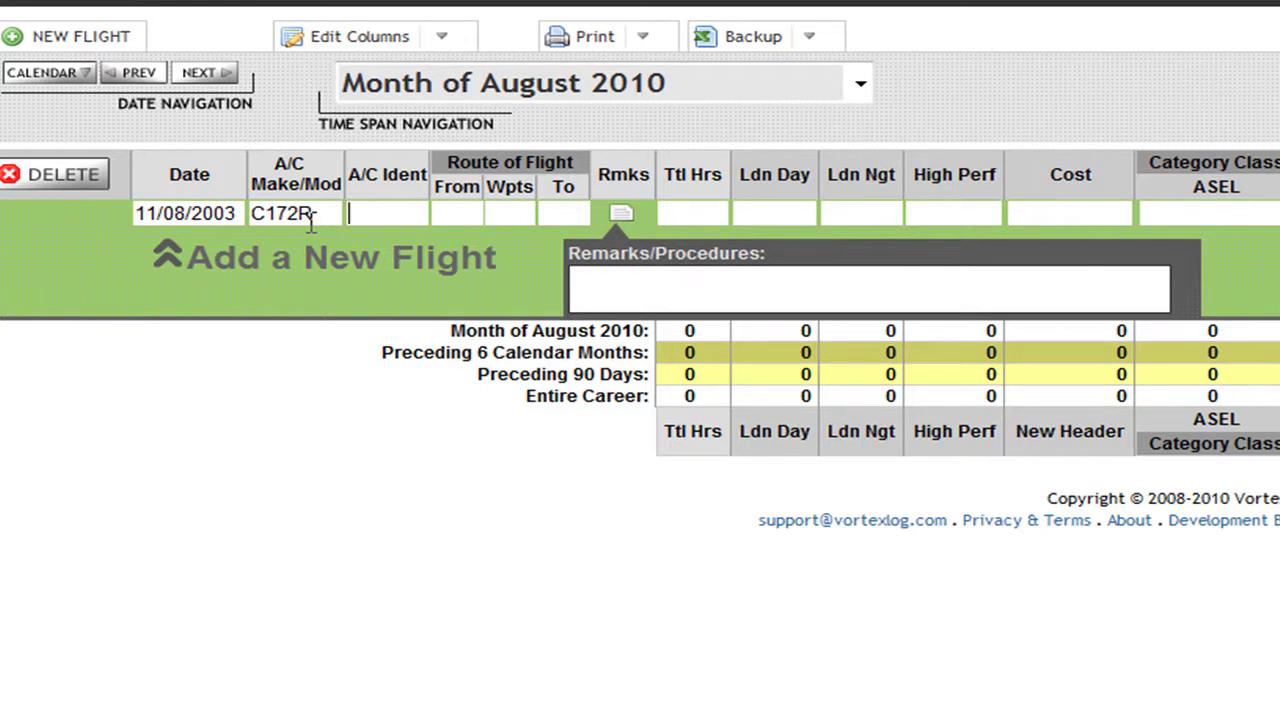
pyautogui.write('9897F')
pyautogui.click(447, 212)
pyautogui.write('KCRQ')
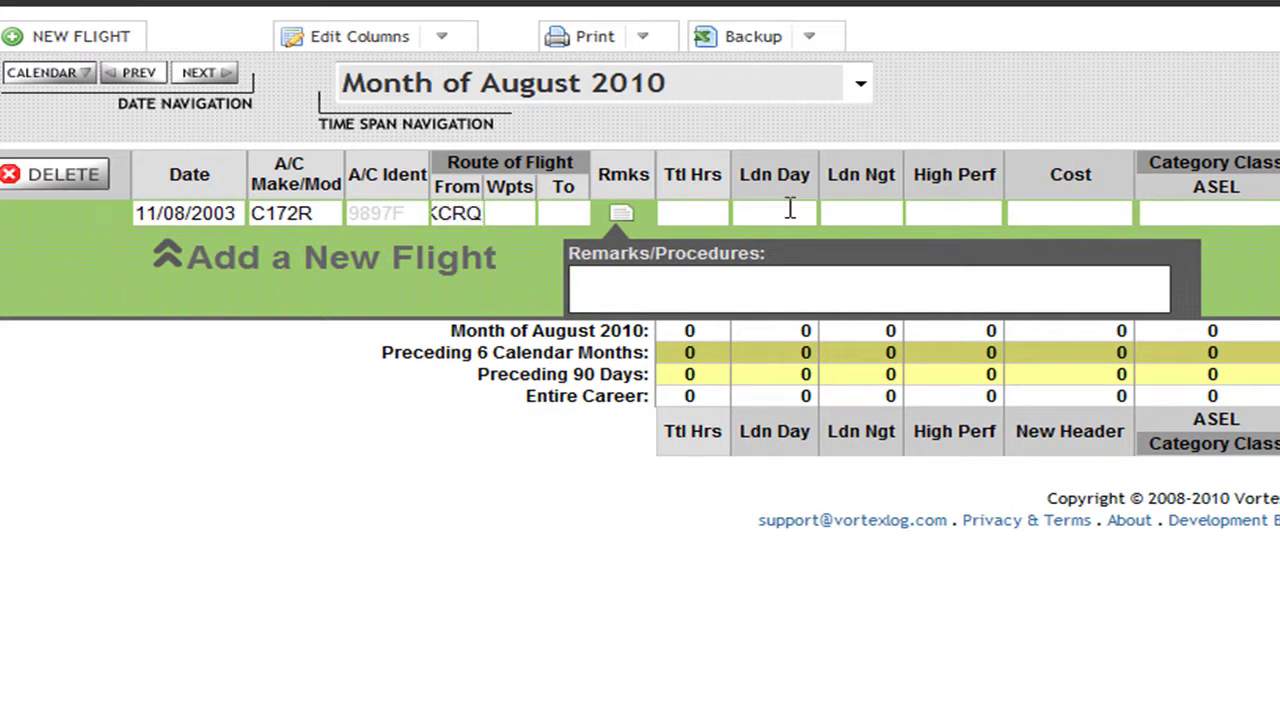
pyautogui.press('Tab')
pyautogui.write('KCRQ')
# - Enter the remark "Discovery Flight" and 1.2 total hours for the new flight
pyautogui.write('Dis')
pyautogui.write('covery Fligh')
pyautogui.write('t')
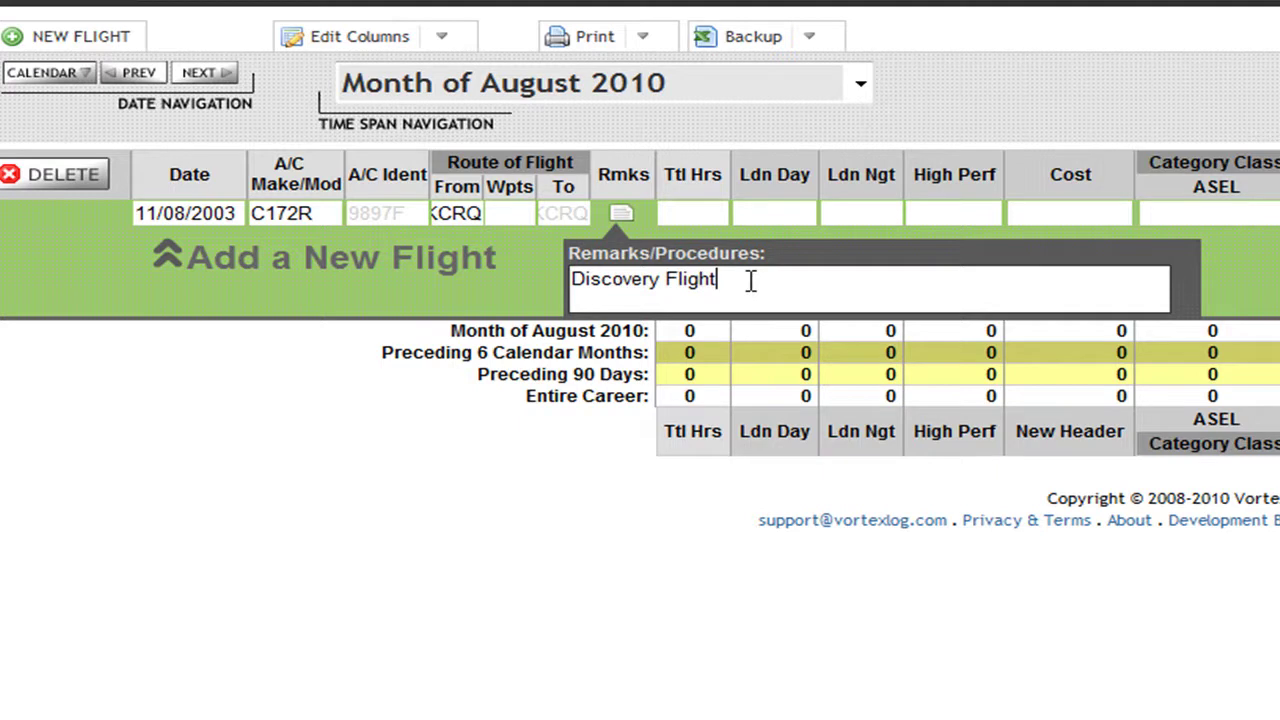
pyautogui.click(709, 214)
pyautogui.write('1.2')
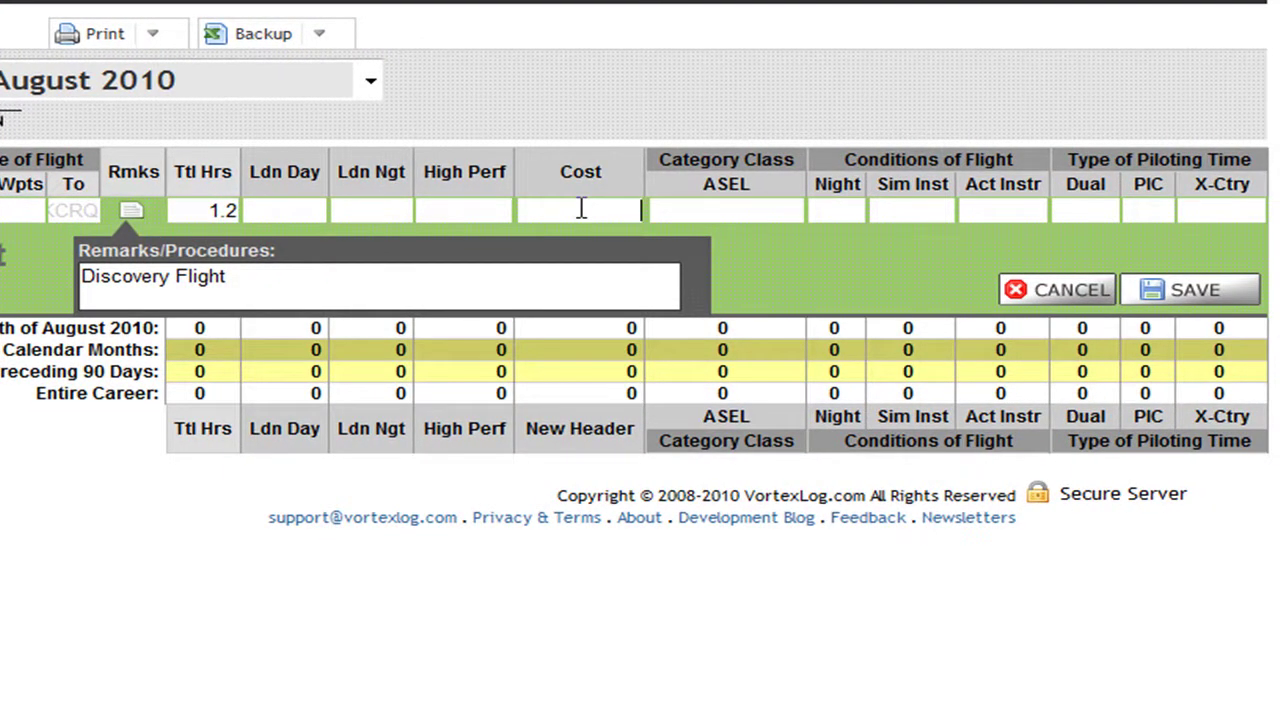
# - Enter a cost of 69, 1.2 ASEL hours and 1.2 dual hours, then save the flight without adding another entry
pyautogui.click(581, 208)
pyautogui.write('69')
pyautogui.press('Tab')
pyautogui.write('1.2')
pyautogui.press('Tab')
pyautogui.press('Tab')
pyautogui.press('Tab')
pyautogui.write('1.2')
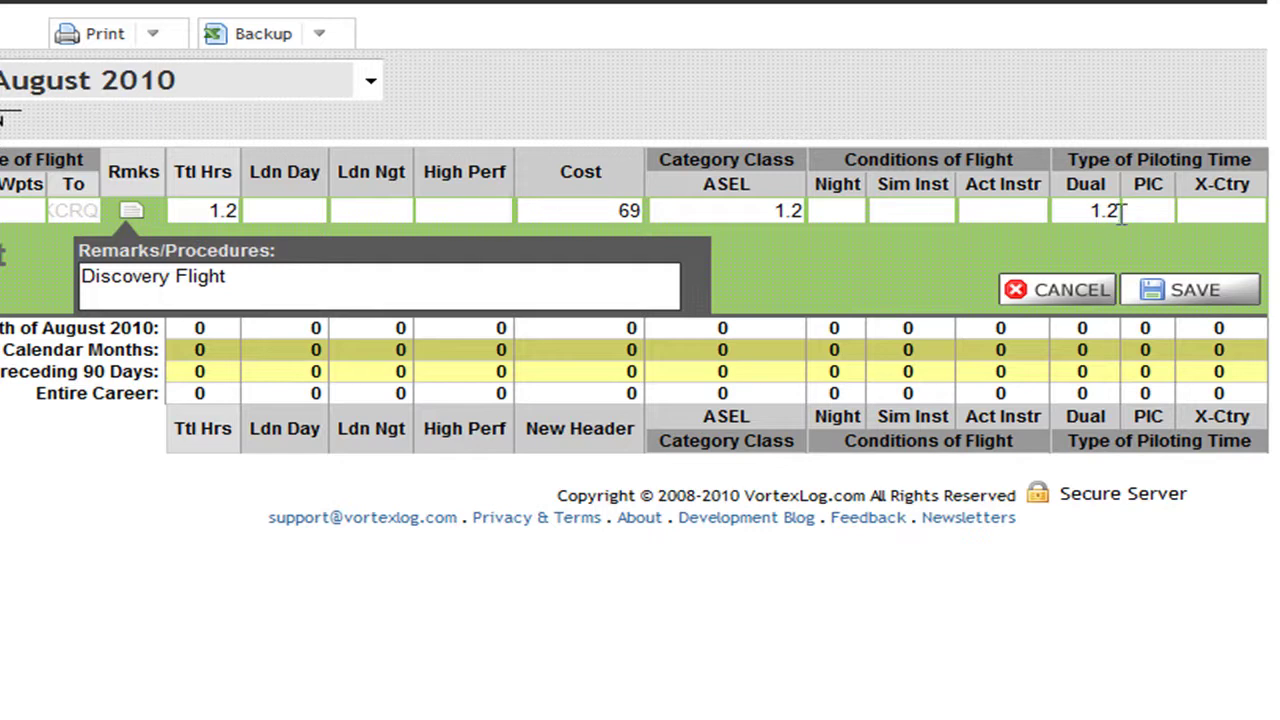
pyautogui.click(1212, 293)
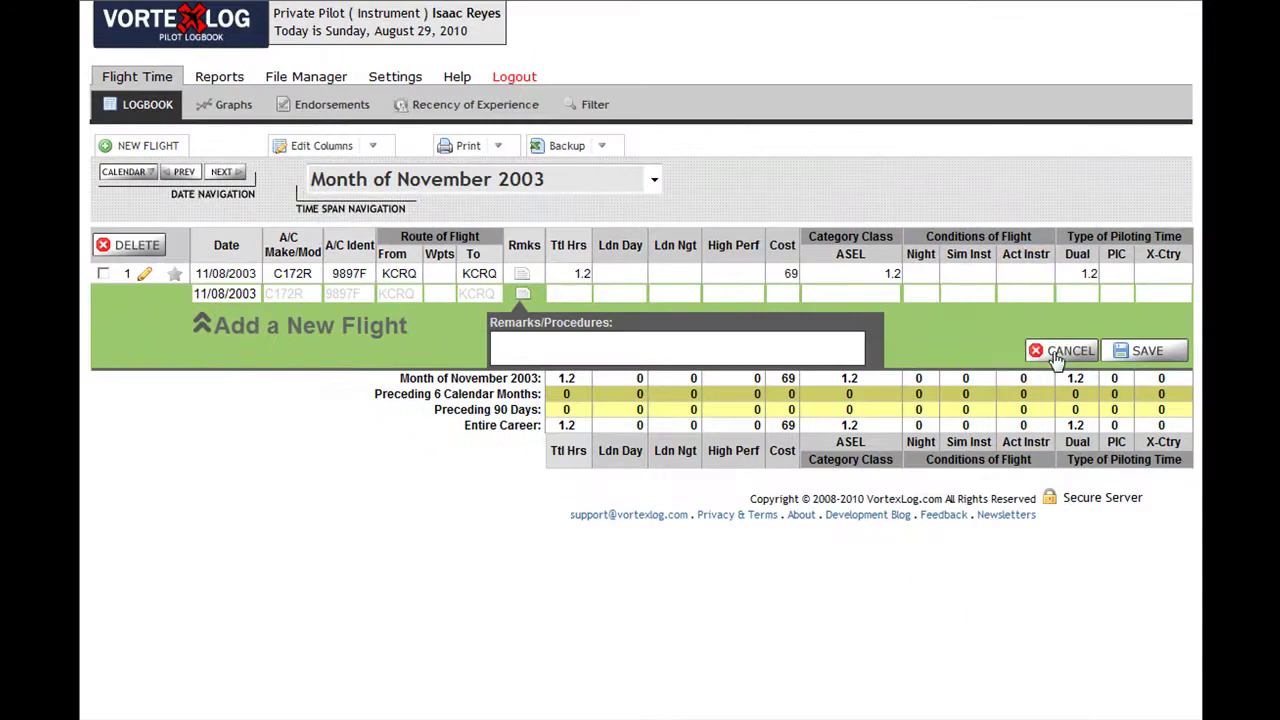
pyautogui.click(1055, 355)
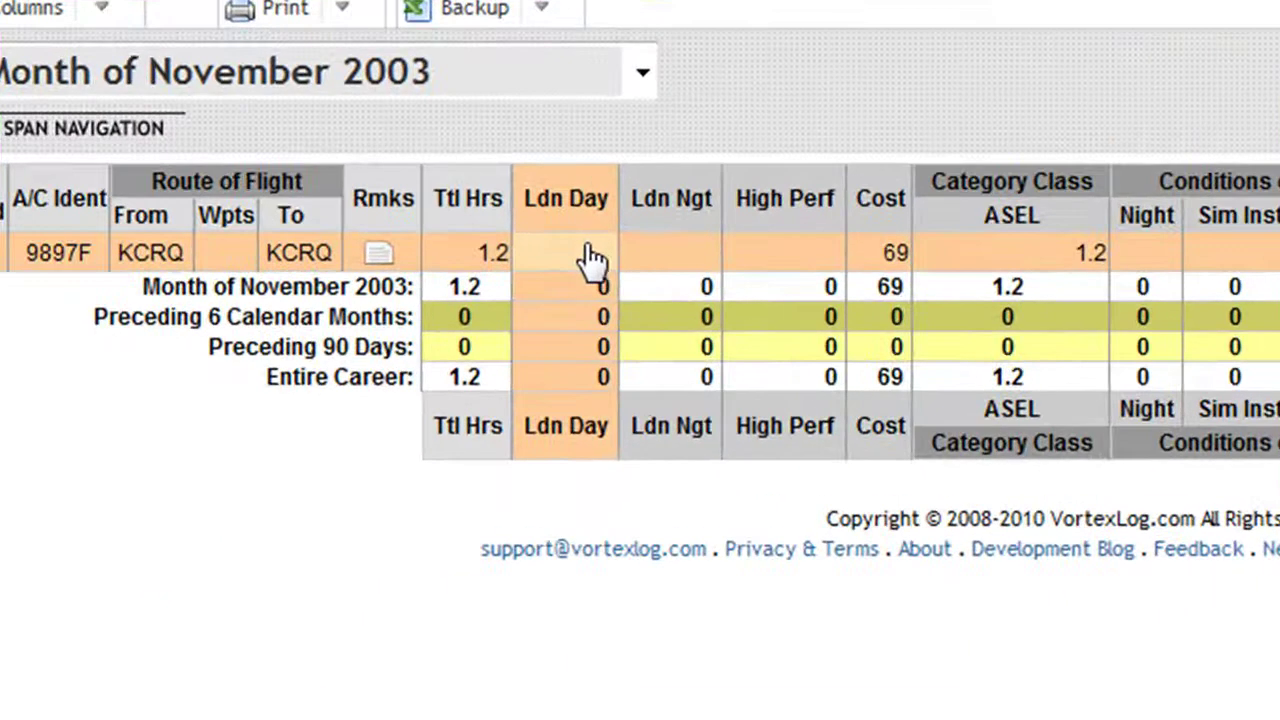
# - Set the Ldn Day value of the saved flight to 1 directly in the logbook table
pyautogui.click(590, 258)
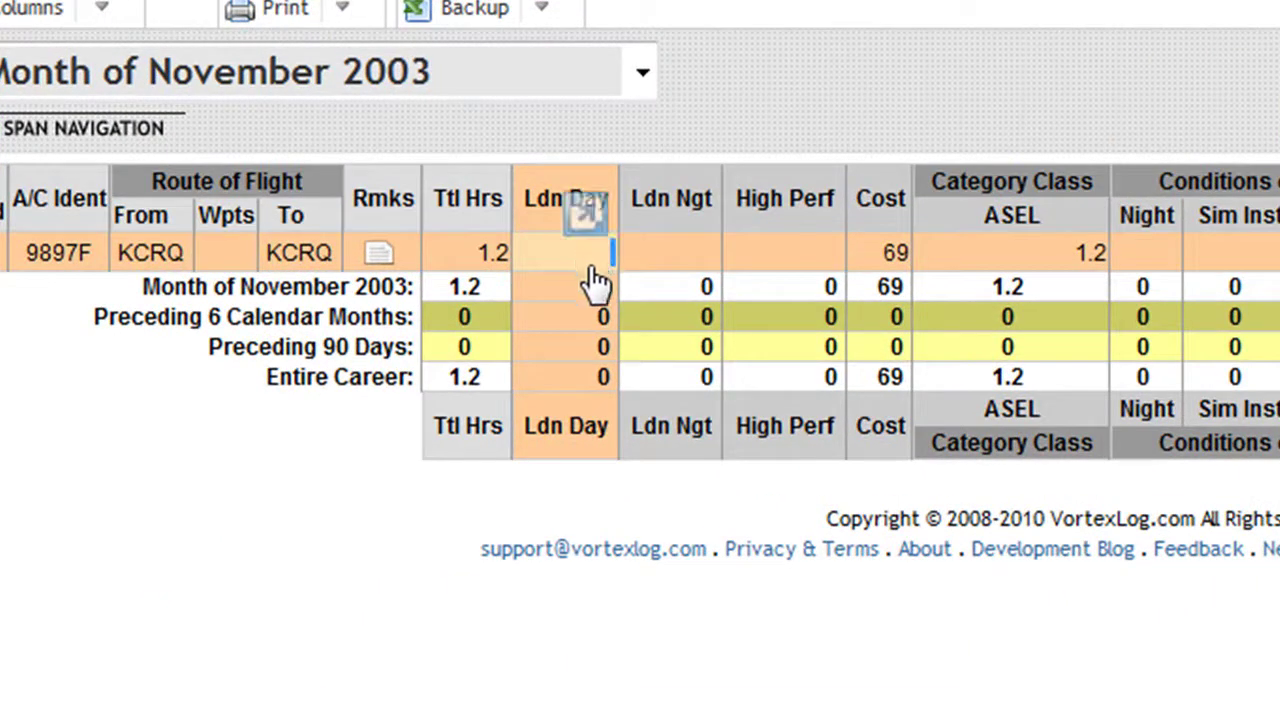
pyautogui.write('1')
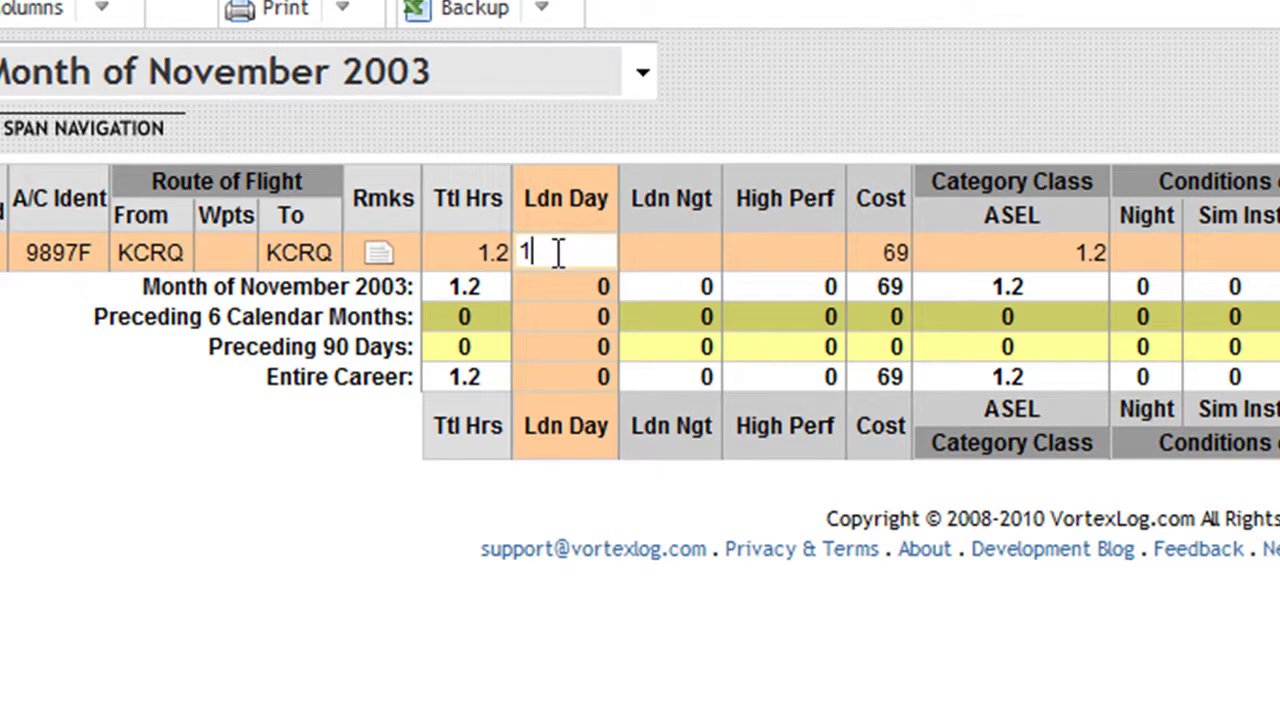
pyautogui.click(590, 139)
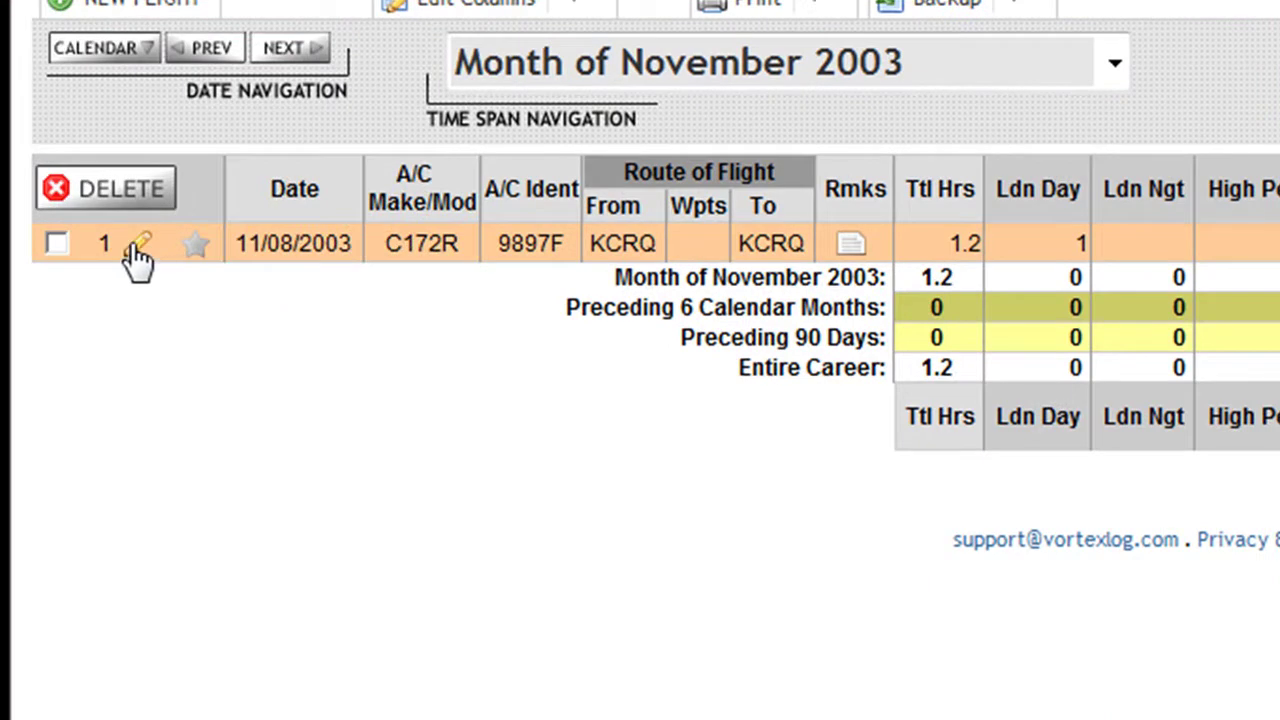
# - Change the flight's date to 9 Nov 2003 in the single entry editor and save it
pyautogui.click(140, 246)
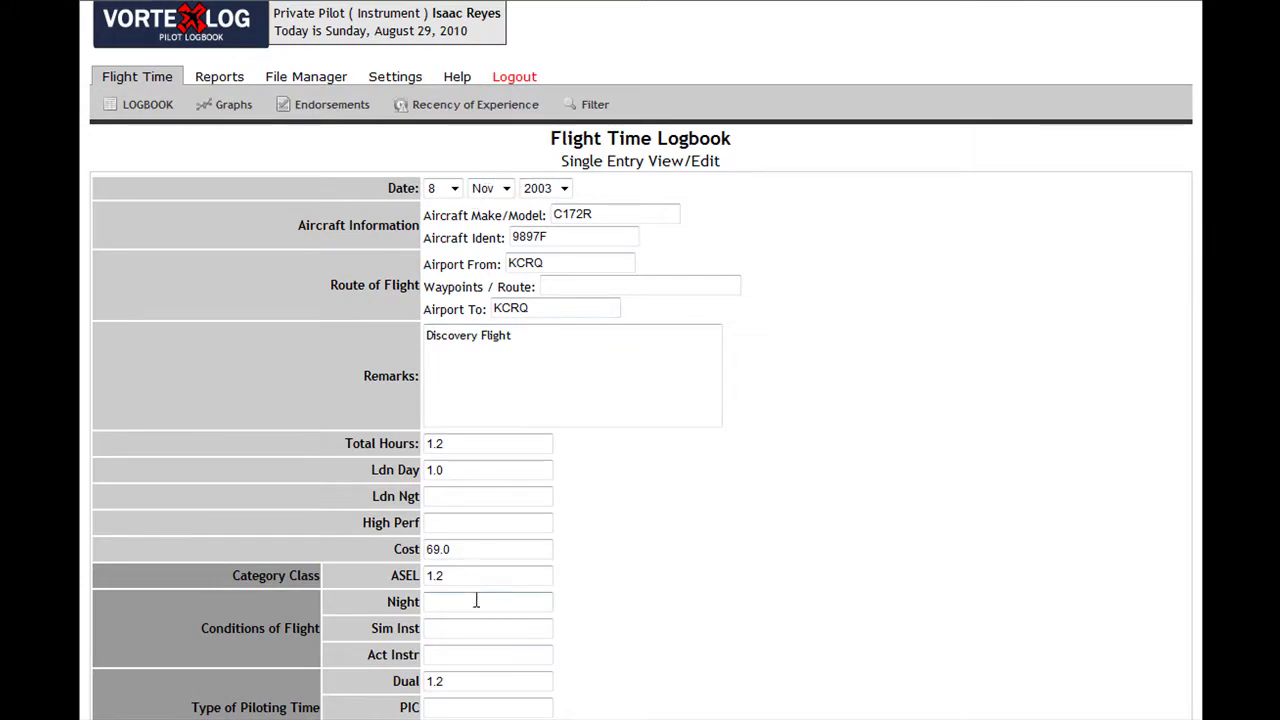
pyautogui.scroll(-3, 543, 550)
pyautogui.scroll(2, 545, 550)
pyautogui.click(455, 189)
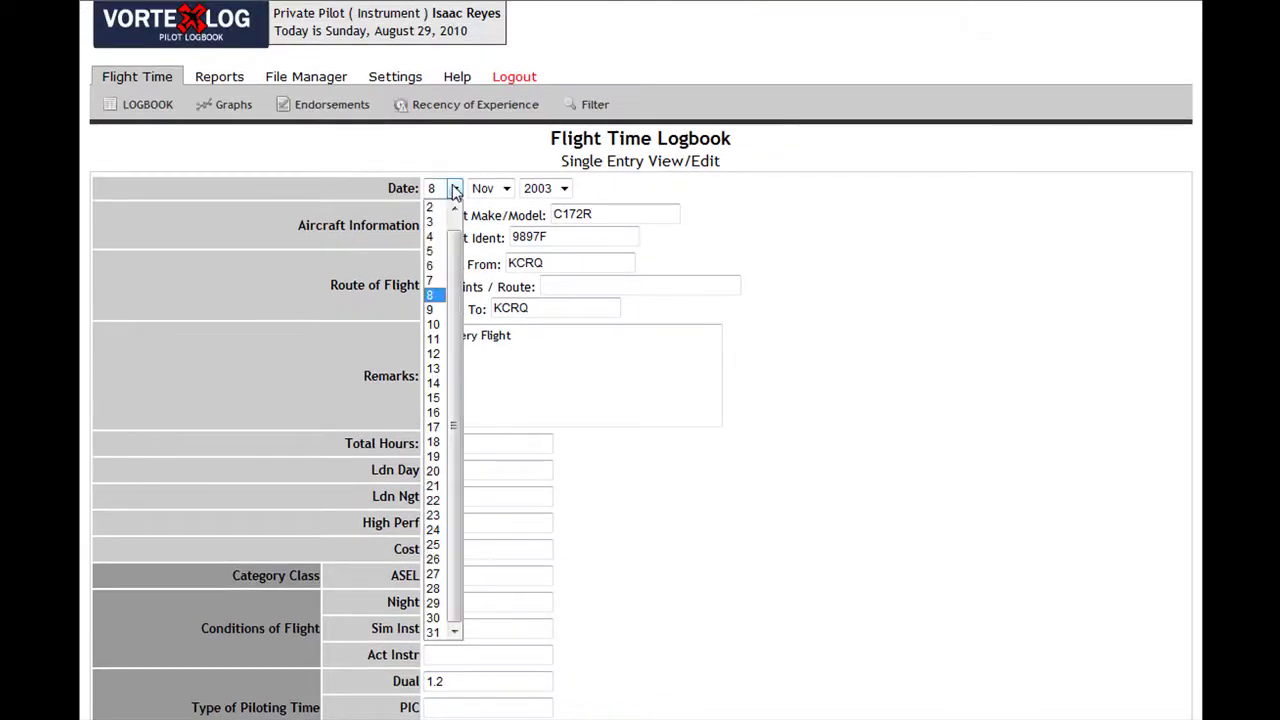
pyautogui.click(433, 310)
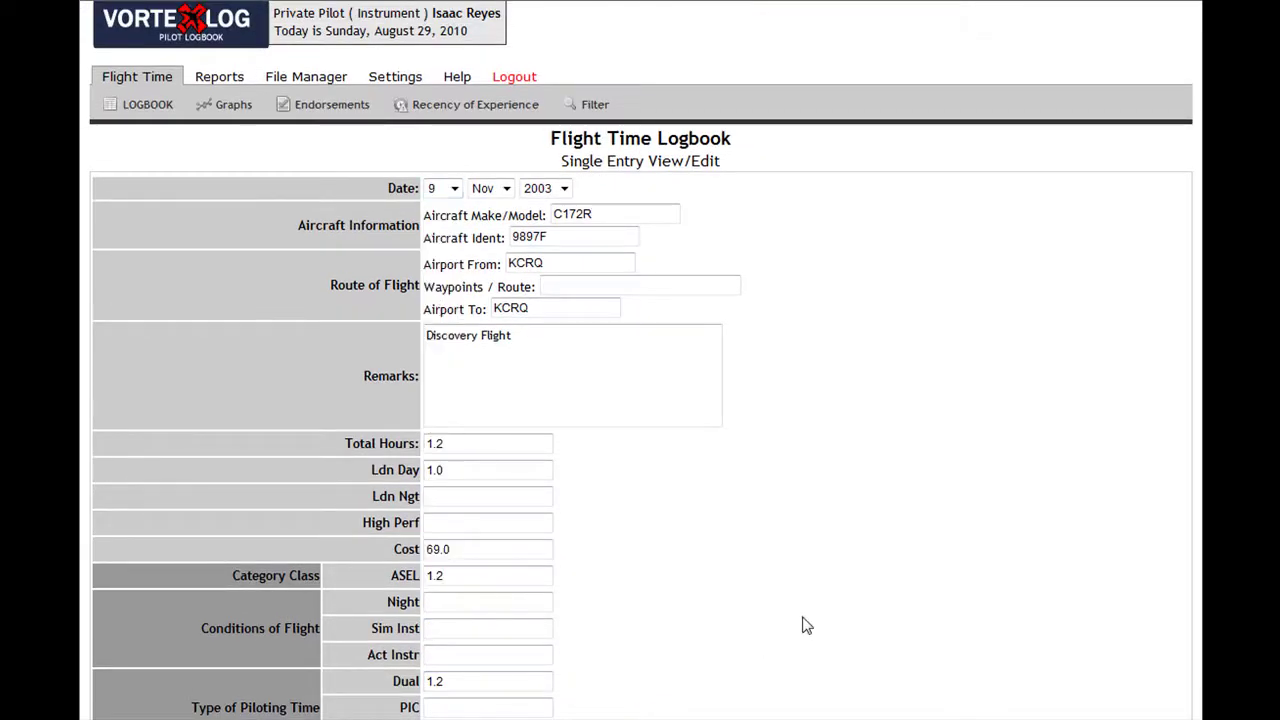
pyautogui.scroll(-3, 600, 620)
pyautogui.click(486, 638)
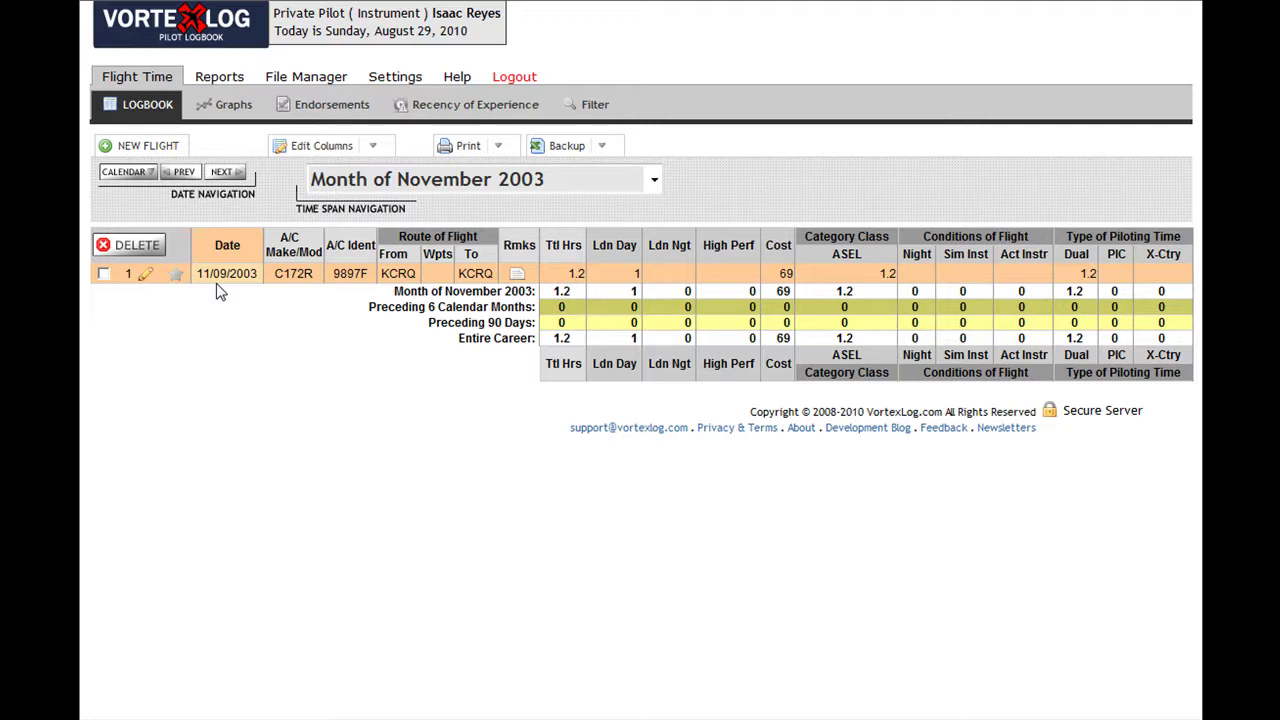
# - Delete the 11/09/2003 flight from the logbook
pyautogui.click(103, 274)
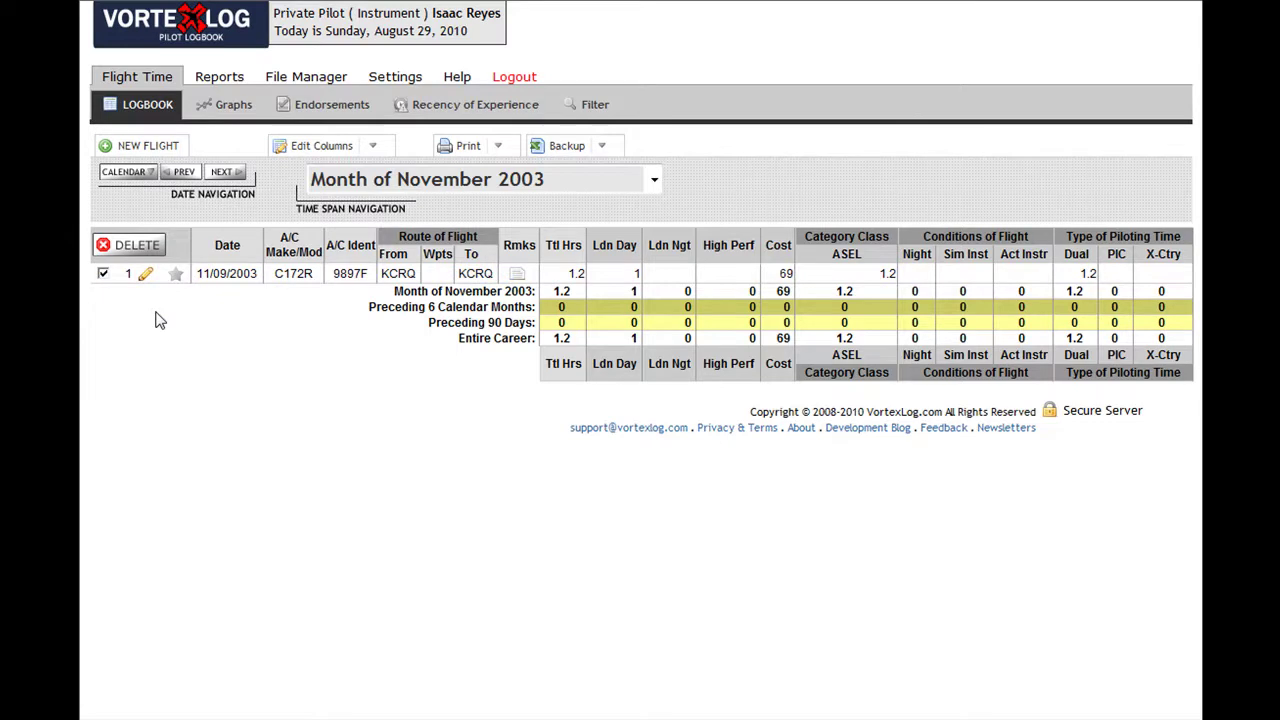
pyautogui.click(150, 248)
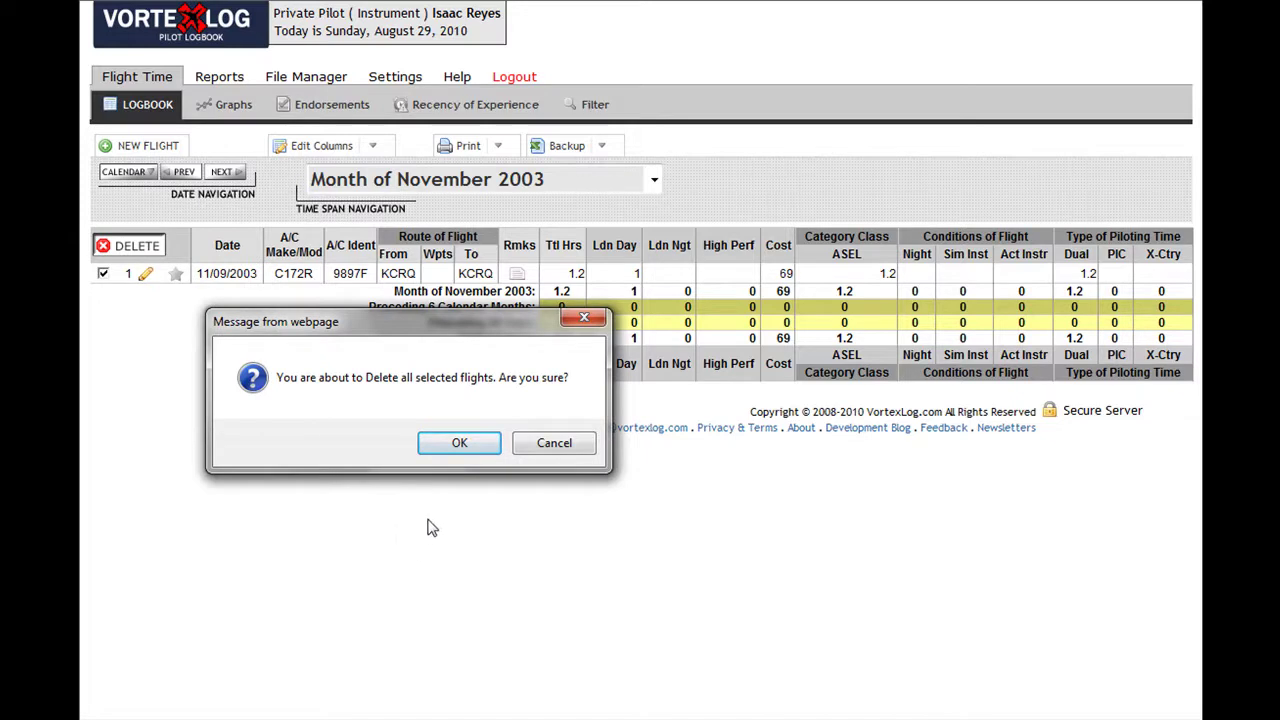
pyautogui.click(460, 445)
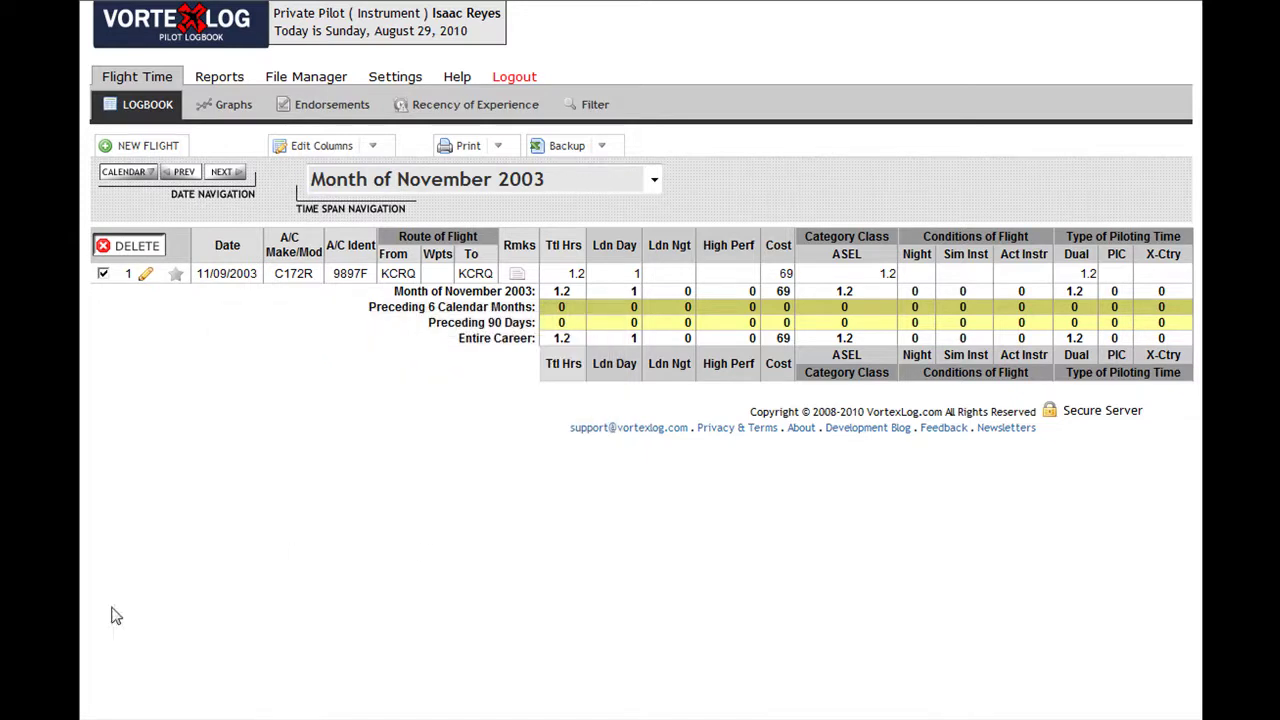